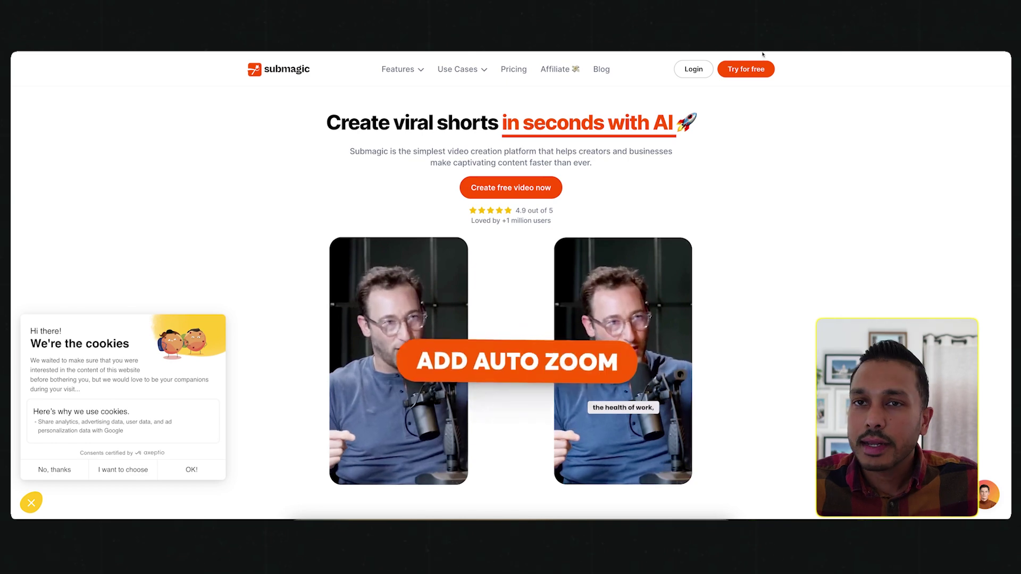
- Start a free Submagic account from the homepage's Try for free button
{"action": "left_click", "coordinate": [753, 72]}
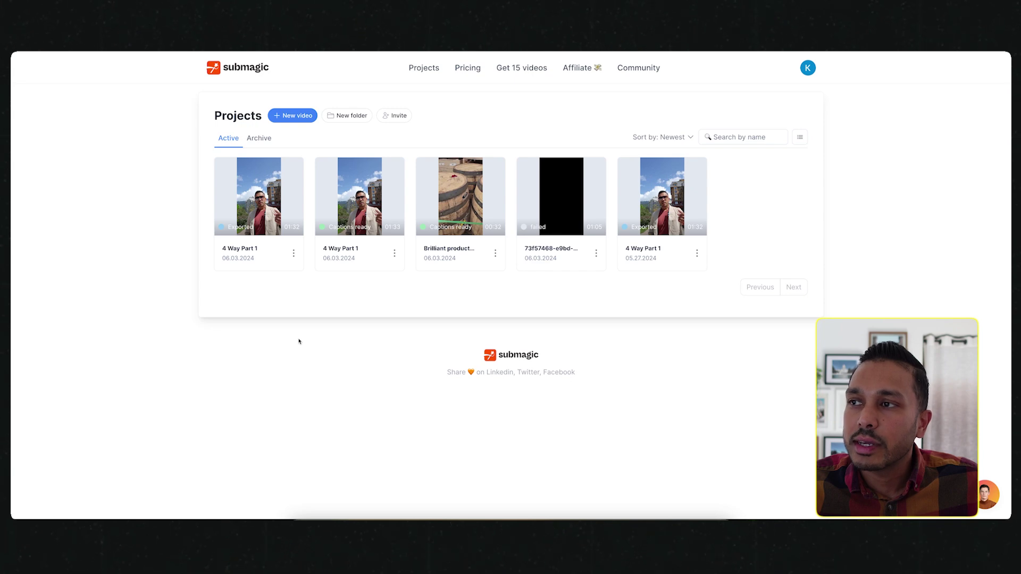
- Upload 4 Way Part 1.mp4 from Downloads as a new video with English captions
{"action": "left_click", "coordinate": [292, 115]}
{"action": "left_click", "coordinate": [685, 517]}
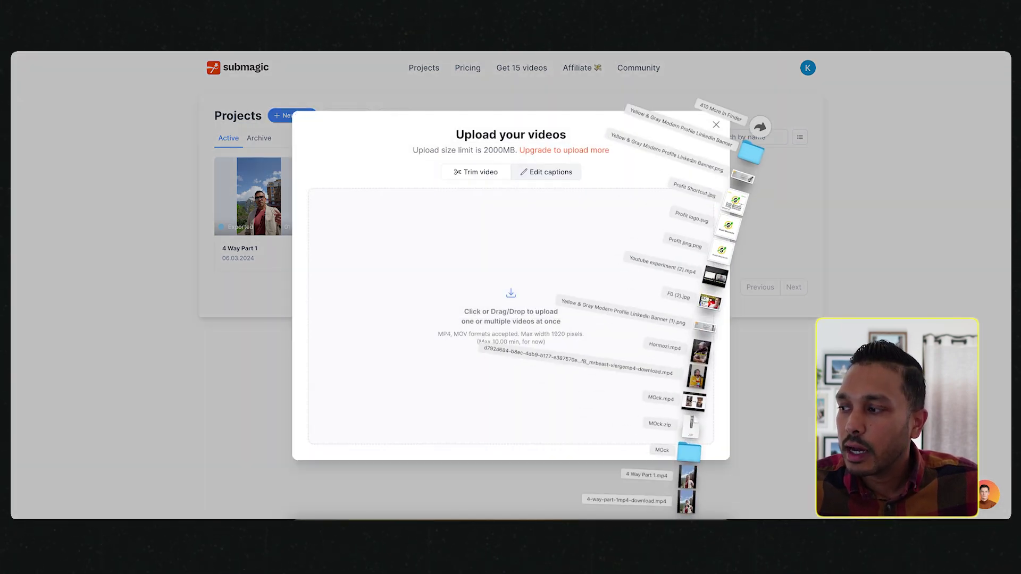
{"action": "left_click_drag", "start_coordinate": [687, 477], "coordinate": [502, 365]}
{"action": "left_click", "coordinate": [541, 189]}
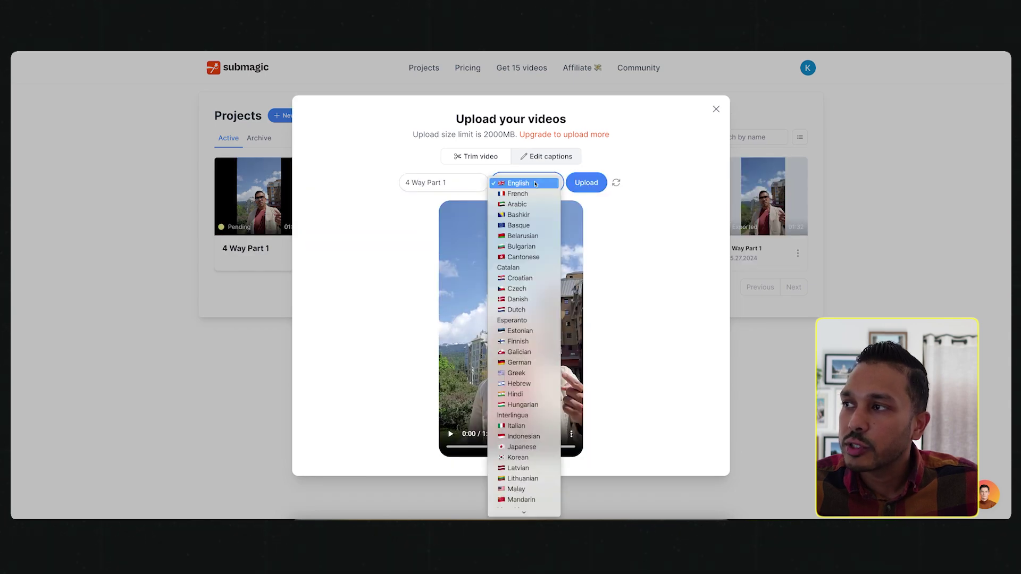
{"action": "scroll", "coordinate": [543, 327], "scroll_direction": "down", "scroll_amount": 5}
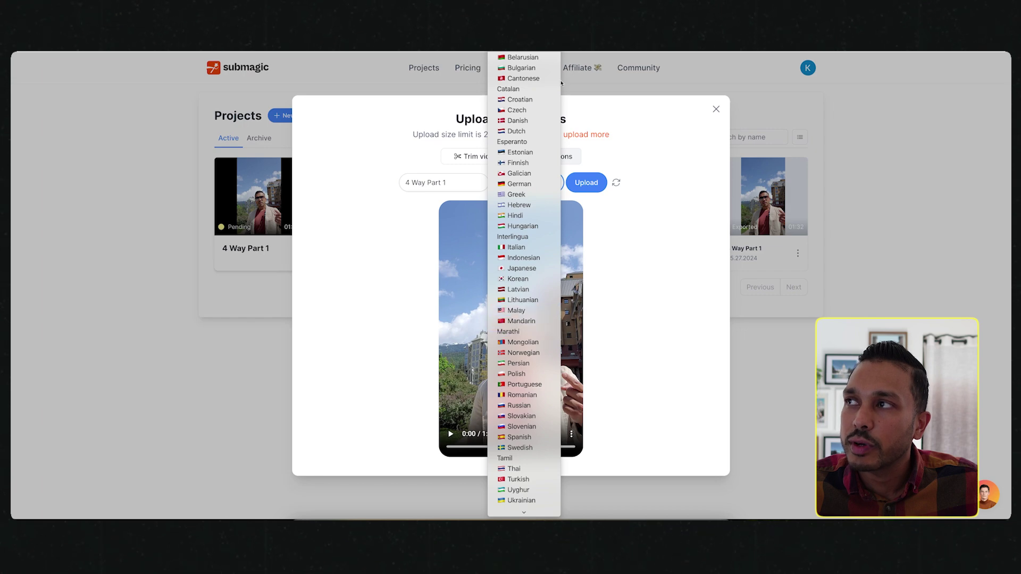
{"action": "left_click", "coordinate": [644, 157]}
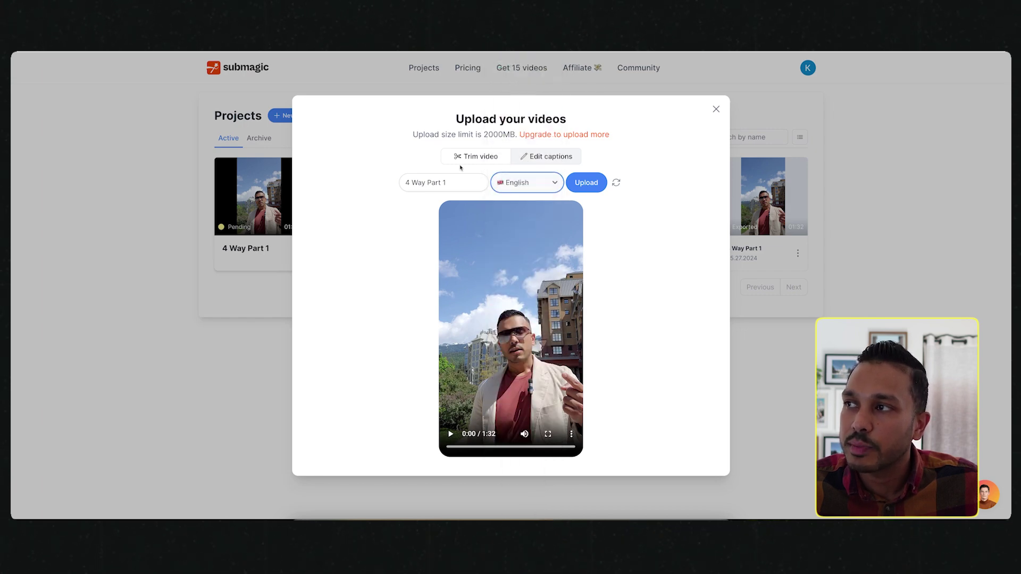
{"action": "left_click", "coordinate": [587, 182]}
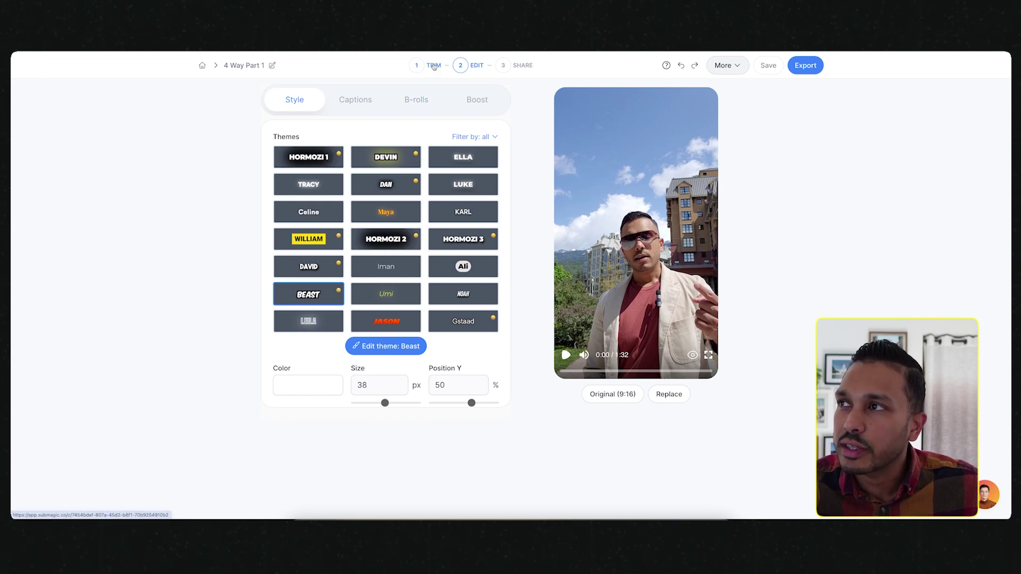
- In the Trim step, delete the opening transcript line 'These are the four best ways…'
{"action": "left_click", "coordinate": [433, 66]}
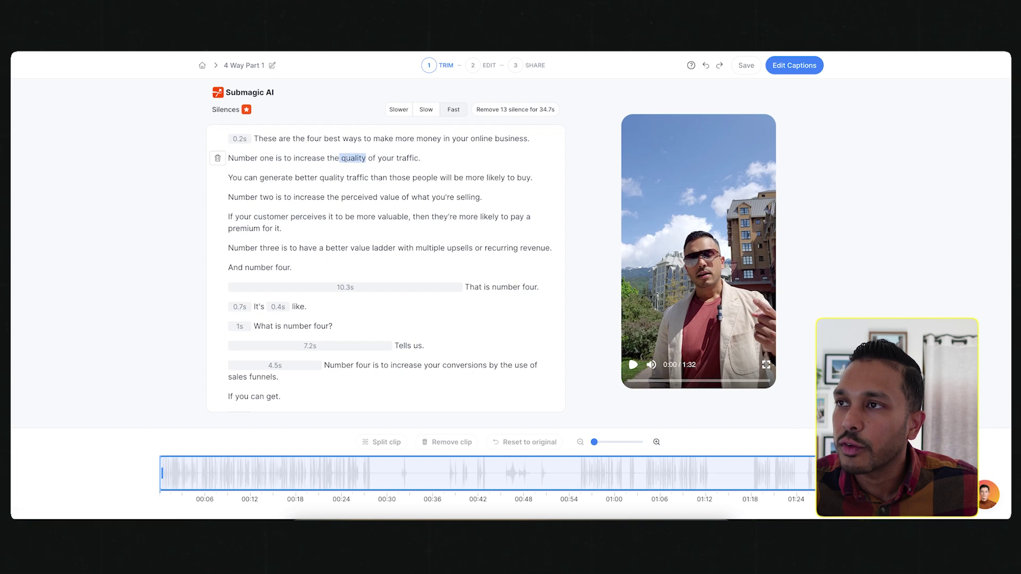
{"action": "left_click", "coordinate": [254, 138]}
{"action": "left_click_drag", "start_coordinate": [255, 139], "coordinate": [518, 149]}
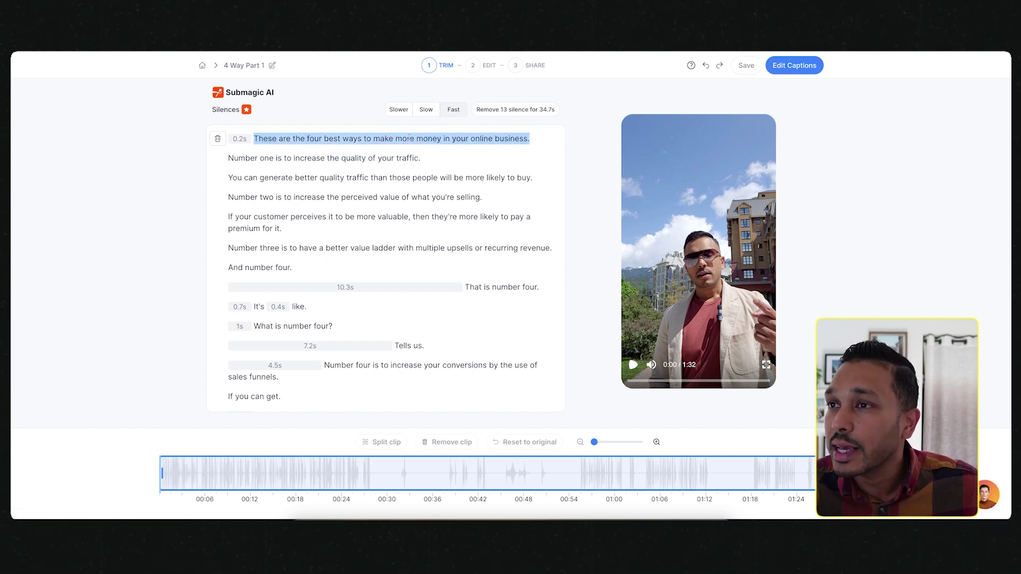
{"action": "left_click", "coordinate": [217, 138]}
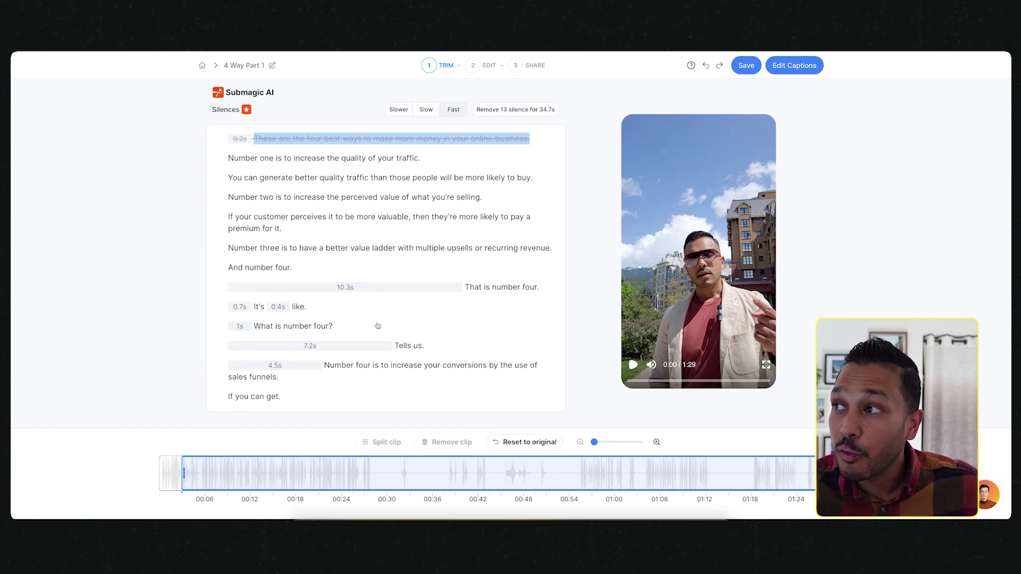
- Remove all 13 silences (34.7 s), review the preview, then select 'That is number four.'
{"action": "left_click", "coordinate": [516, 111]}
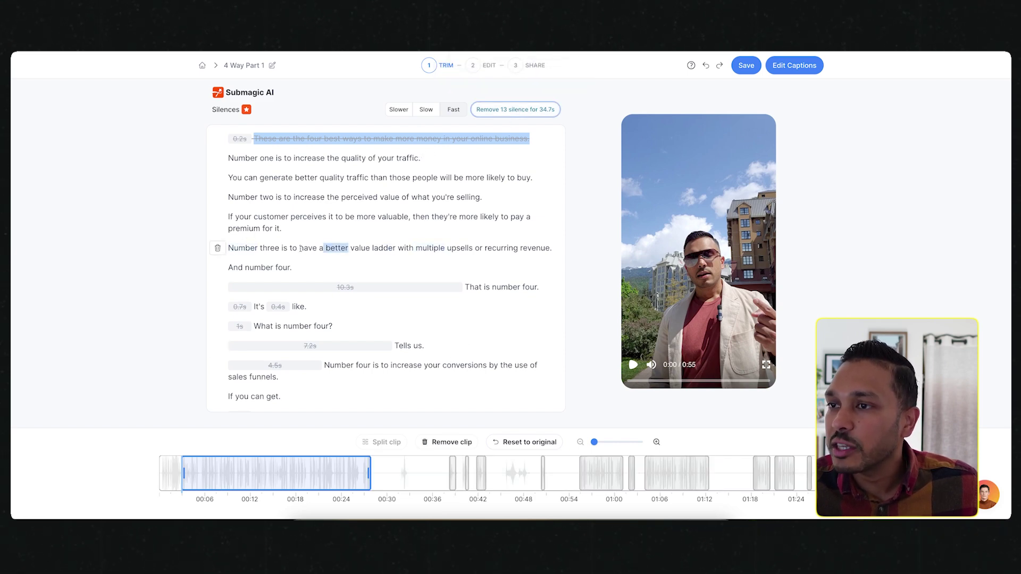
{"action": "left_click", "coordinate": [241, 248]}
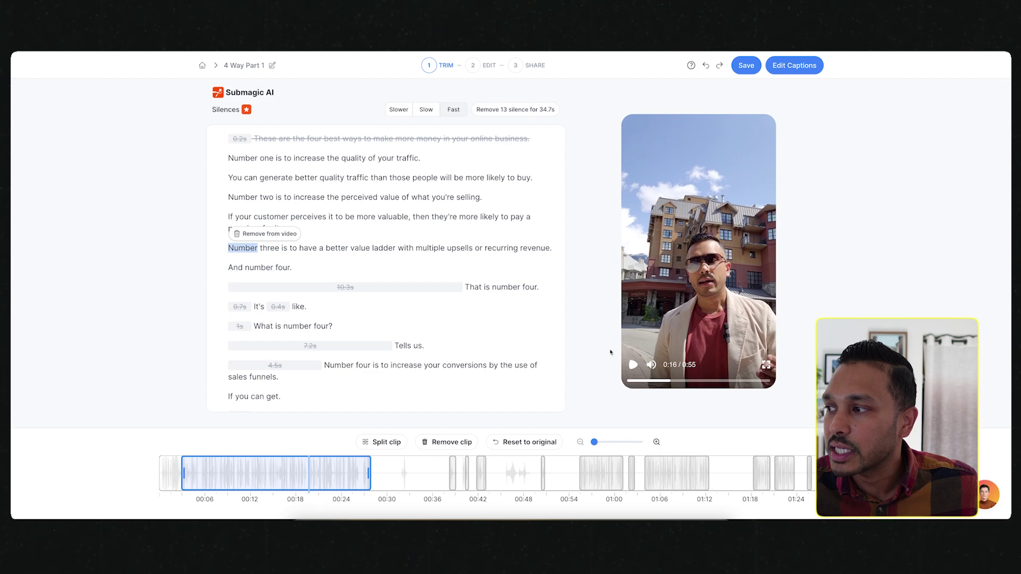
{"action": "left_click_drag", "start_coordinate": [661, 384], "coordinate": [611, 380]}
{"action": "left_click", "coordinate": [633, 366]}
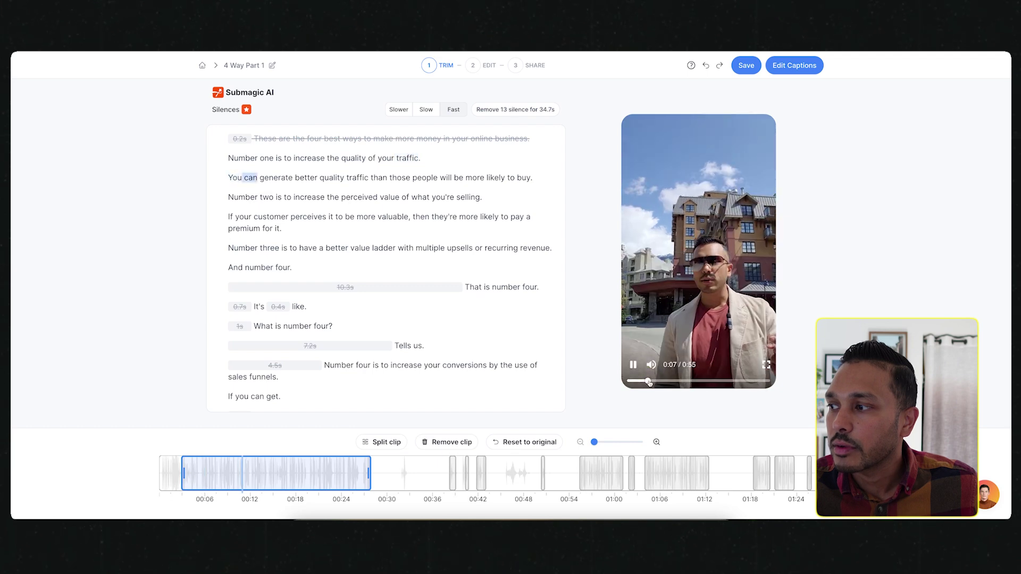
{"action": "left_click_drag", "start_coordinate": [633, 381], "coordinate": [656, 382]}
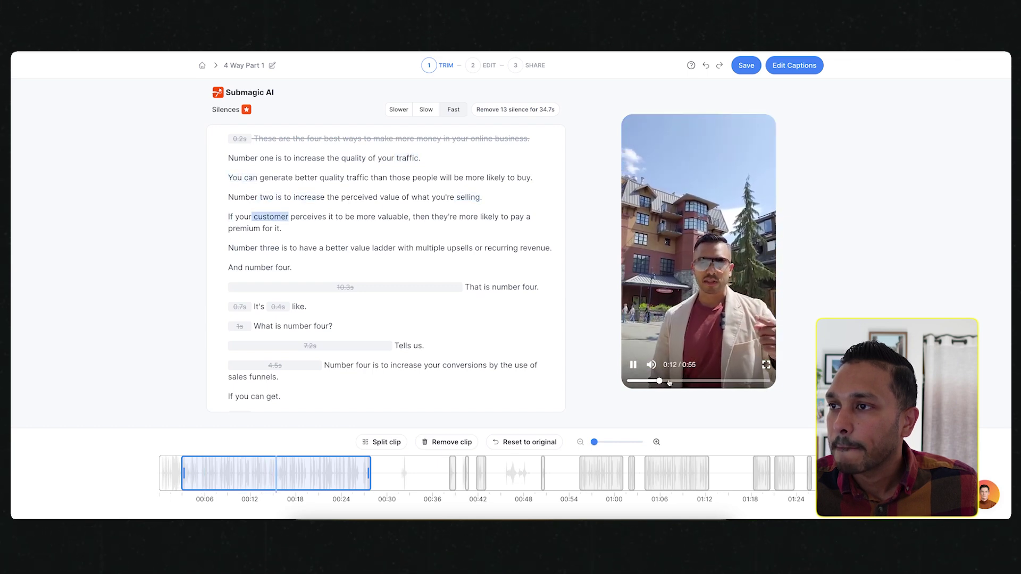
{"action": "left_click", "coordinate": [668, 383]}
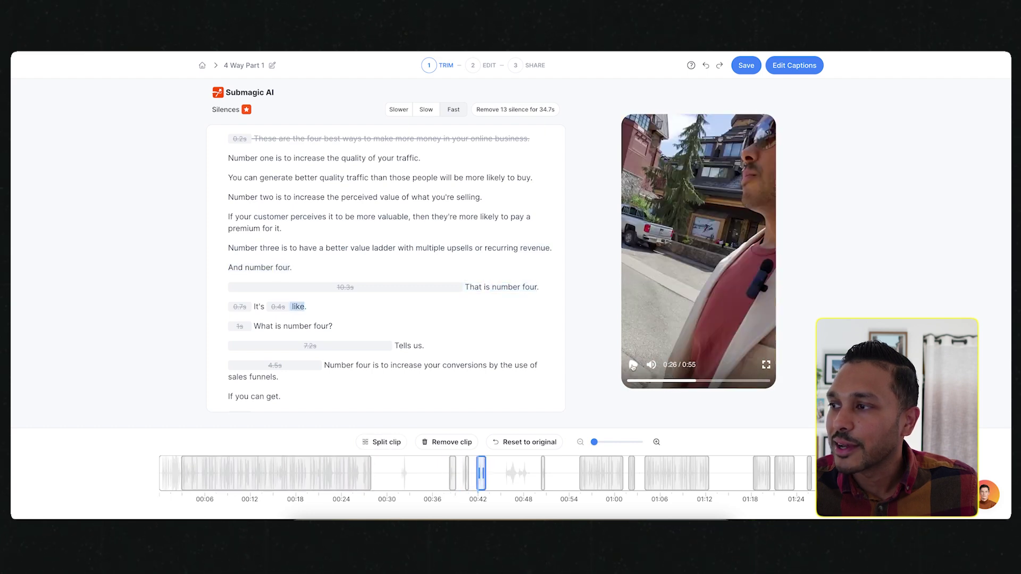
{"action": "key", "text": "space"}
{"action": "left_click_drag", "start_coordinate": [466, 288], "coordinate": [556, 292]}
- Delete 'That is number four.', 'It's like.', 'What is number four?' and 'Tells us.' from the transcript
{"action": "left_click", "coordinate": [217, 287]}
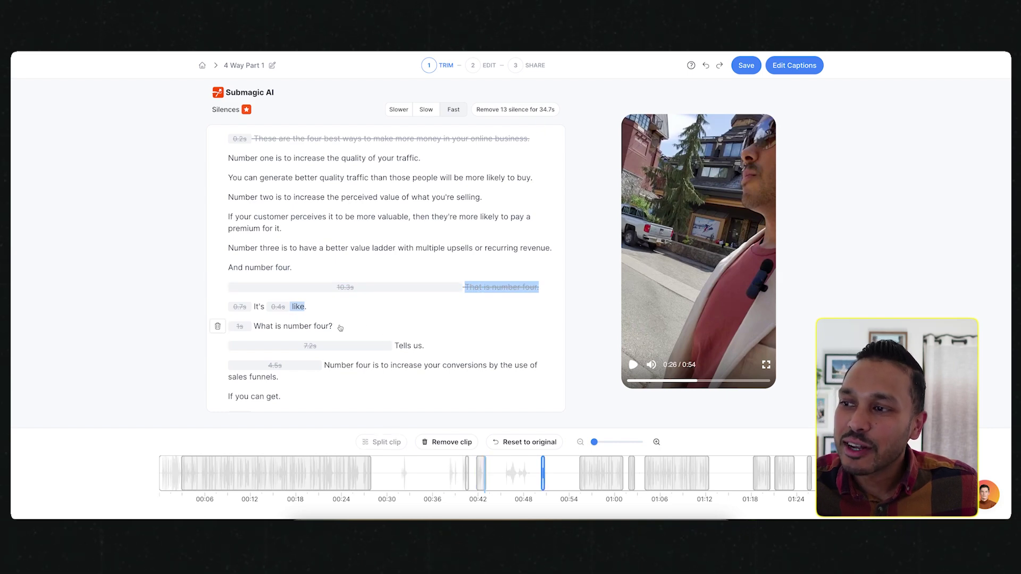
{"action": "left_click_drag", "start_coordinate": [341, 328], "coordinate": [254, 305]}
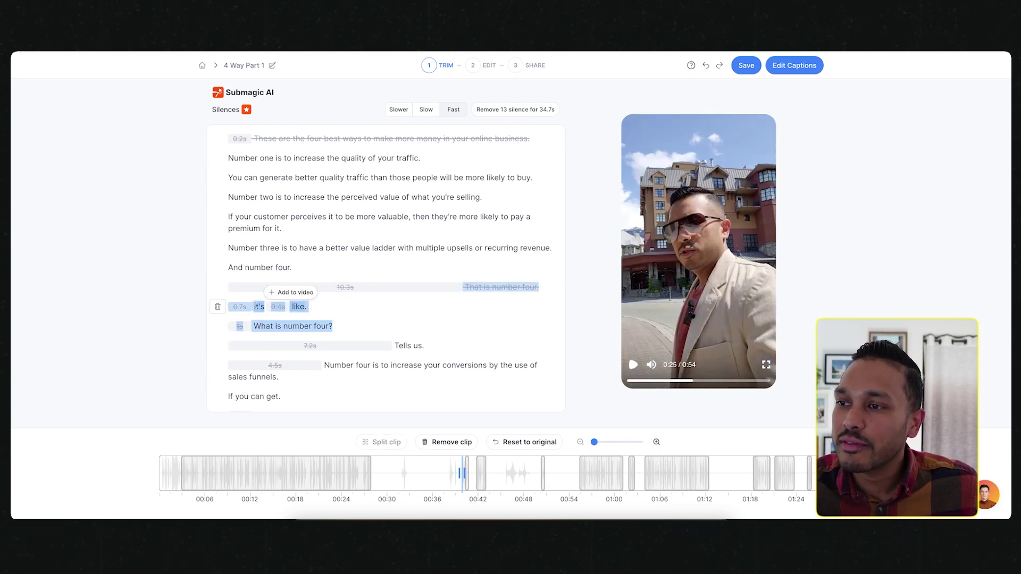
{"action": "mouse_move", "coordinate": [216, 307]}
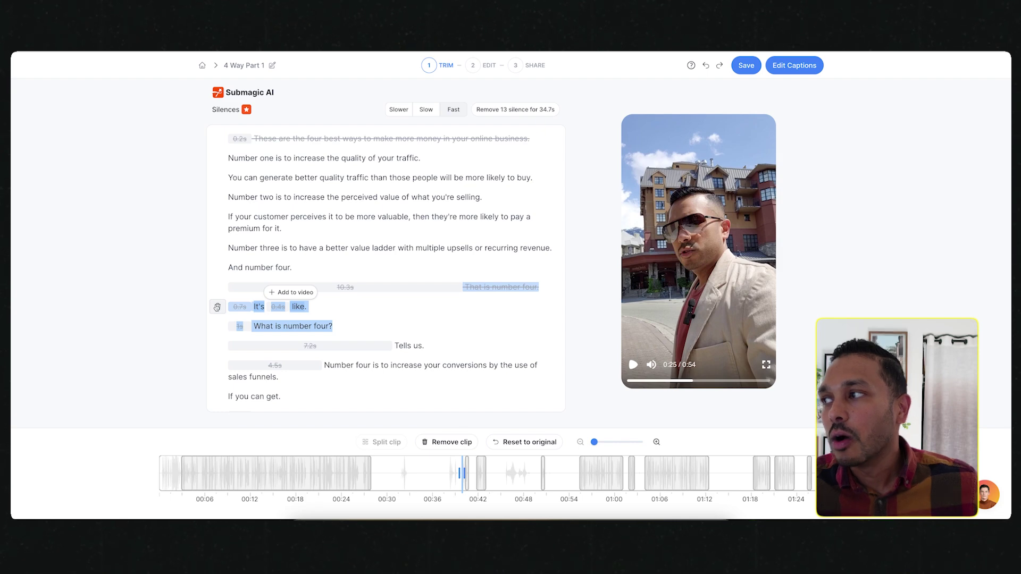
{"action": "left_click", "coordinate": [217, 306]}
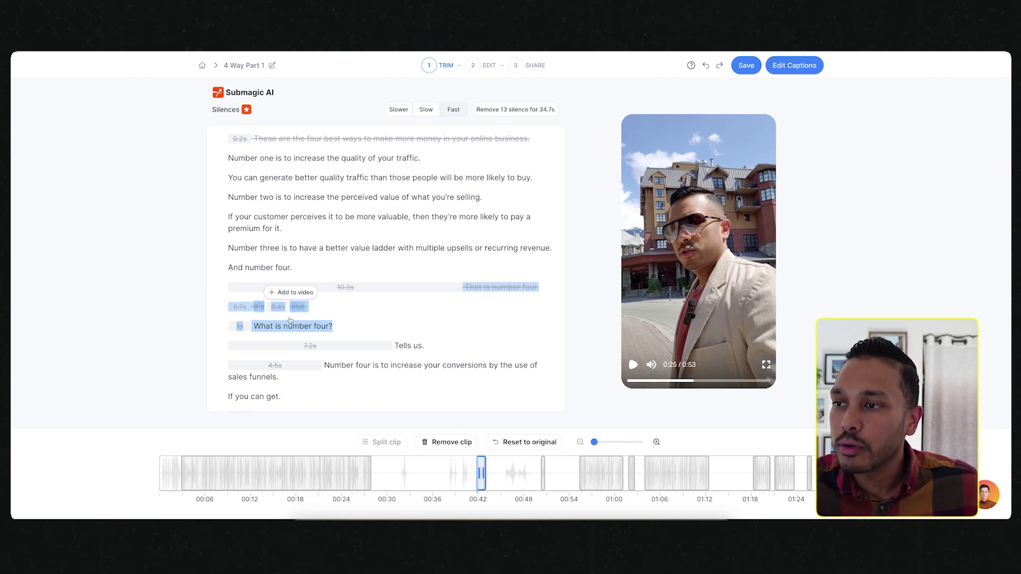
{"action": "left_click_drag", "start_coordinate": [344, 331], "coordinate": [211, 323]}
{"action": "left_click", "coordinate": [211, 323]}
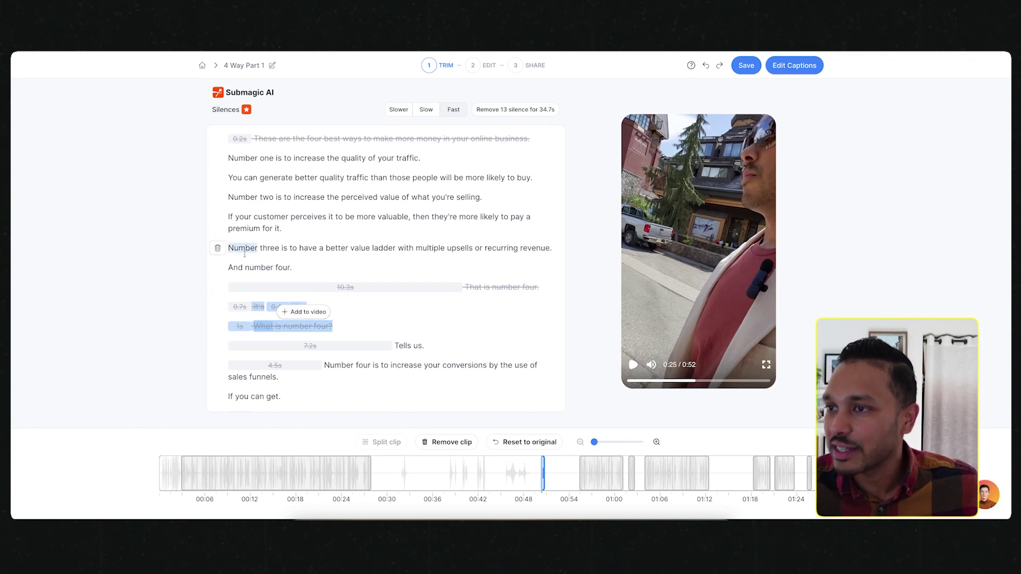
{"action": "left_click_drag", "start_coordinate": [437, 345], "coordinate": [311, 322]}
{"action": "left_click", "coordinate": [217, 345]}
{"action": "double_click", "coordinate": [269, 247]}
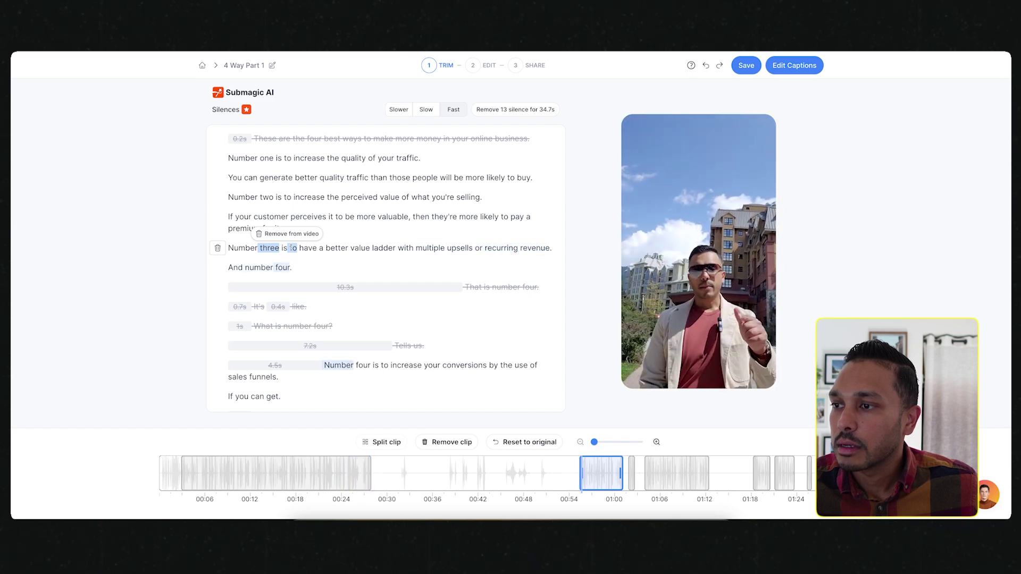
{"action": "key", "text": "space"}
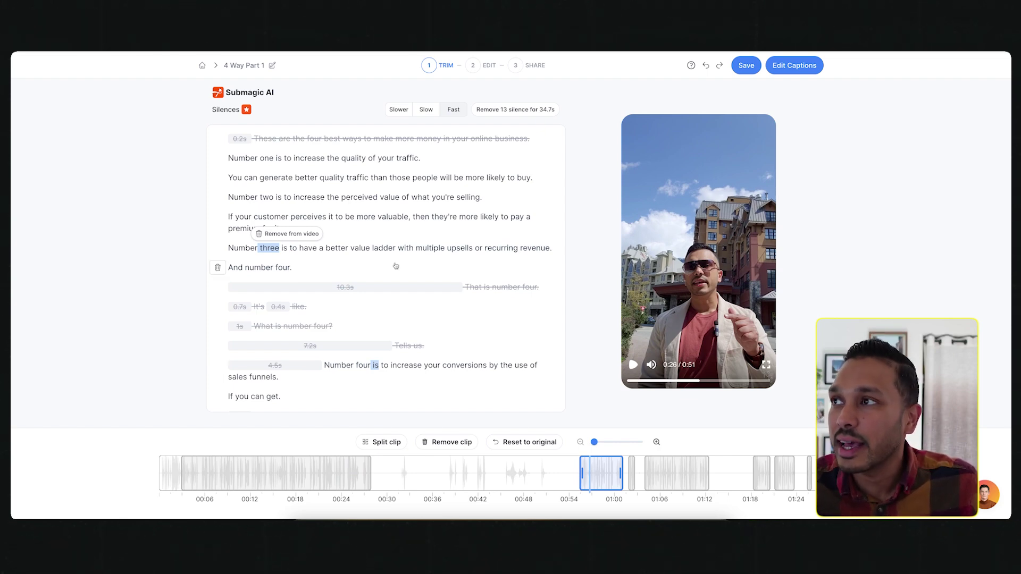
- Go to caption styling, mute the preview, and try the Hormozi 1 theme
{"action": "left_click", "coordinate": [463, 67]}
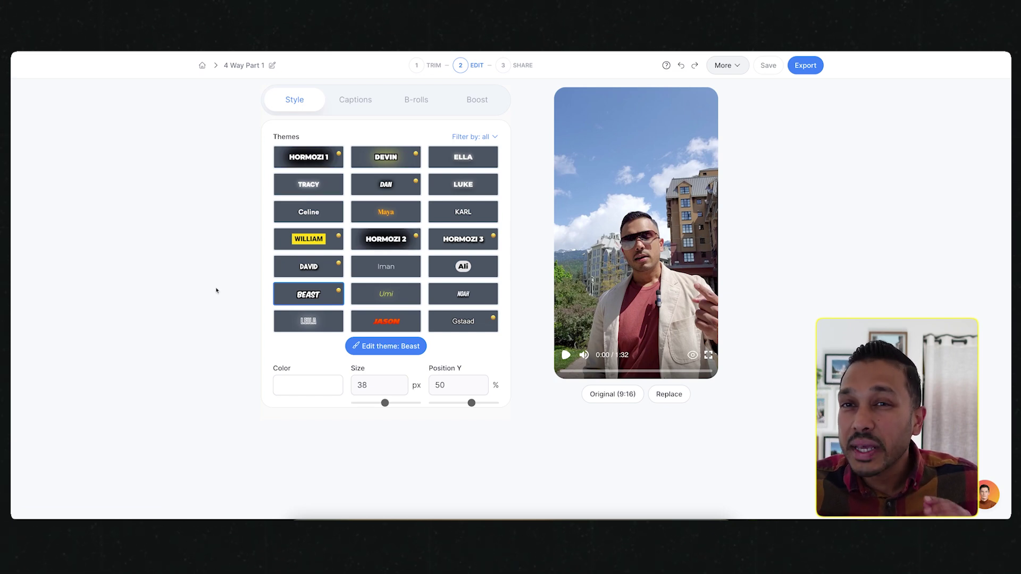
{"action": "left_click", "coordinate": [582, 356]}
{"action": "left_click", "coordinate": [308, 162]}
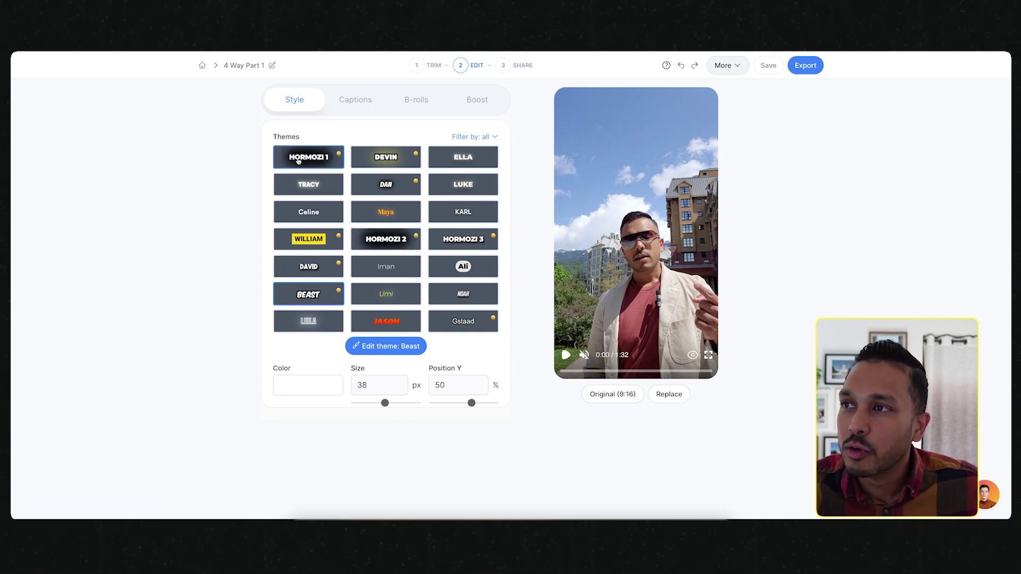
{"action": "left_click", "coordinate": [568, 356]}
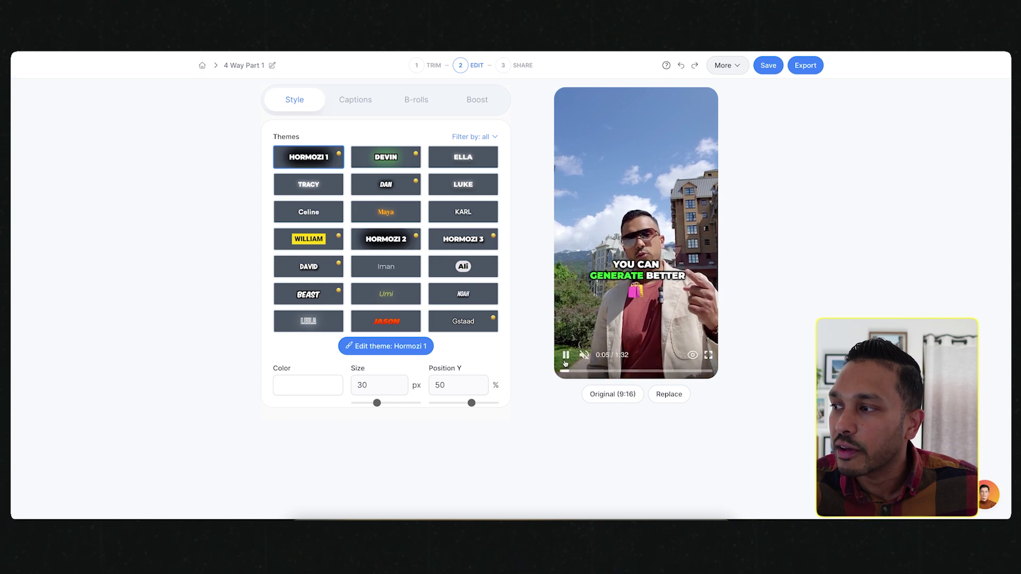
{"action": "left_click", "coordinate": [565, 362]}
- Try the Leila, Hormozi 2, Hormozi 3, Noah and Ali themes, then settle on Beast
{"action": "left_click", "coordinate": [309, 321]}
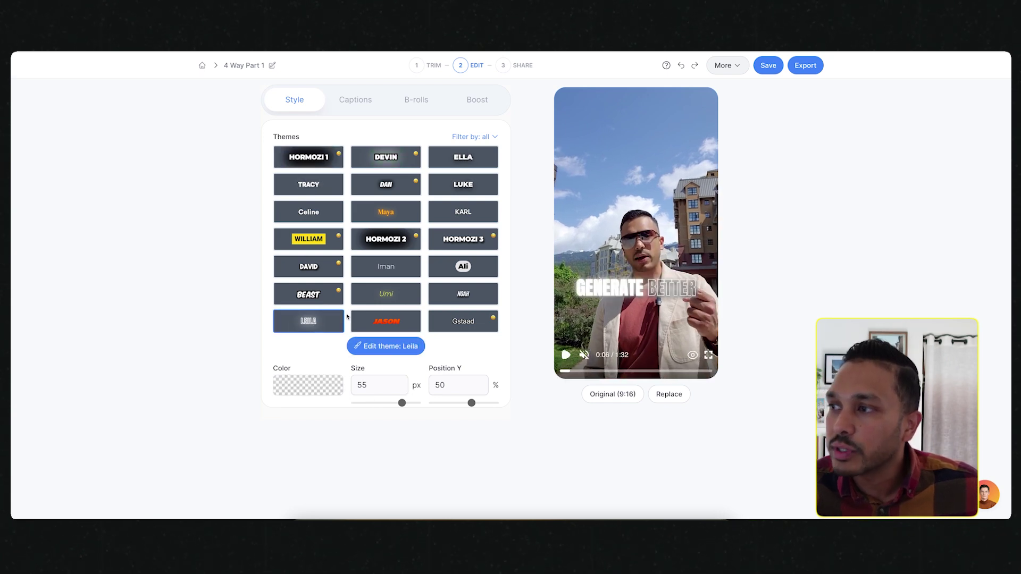
{"action": "left_click", "coordinate": [383, 239]}
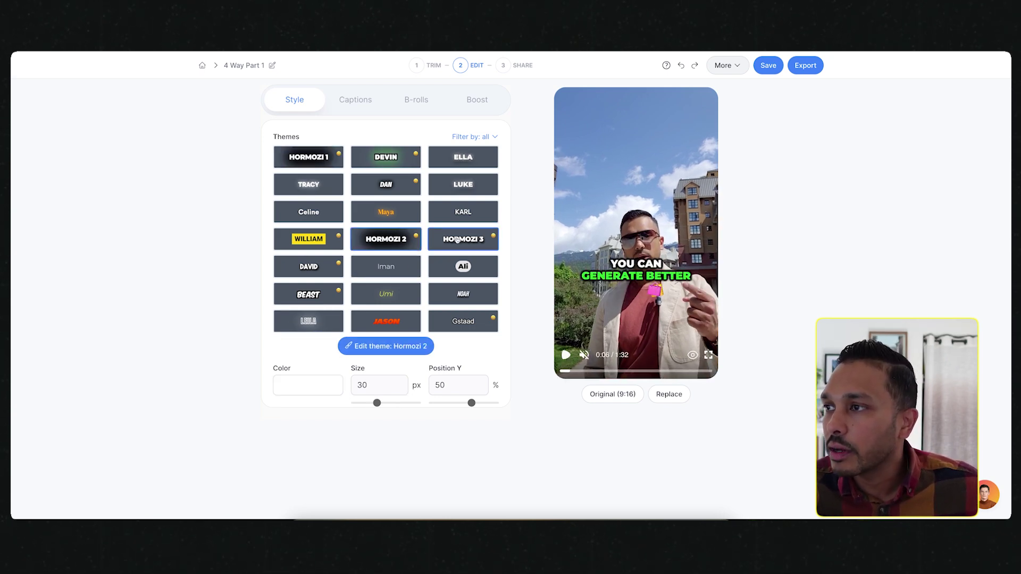
{"action": "left_click", "coordinate": [455, 240]}
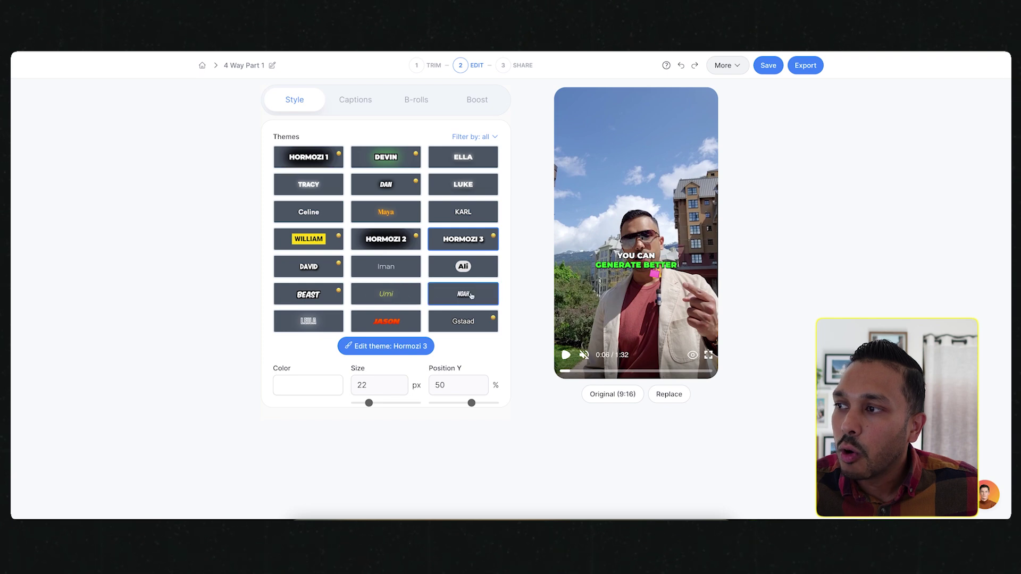
{"action": "left_click", "coordinate": [438, 298]}
{"action": "left_click", "coordinate": [462, 270]}
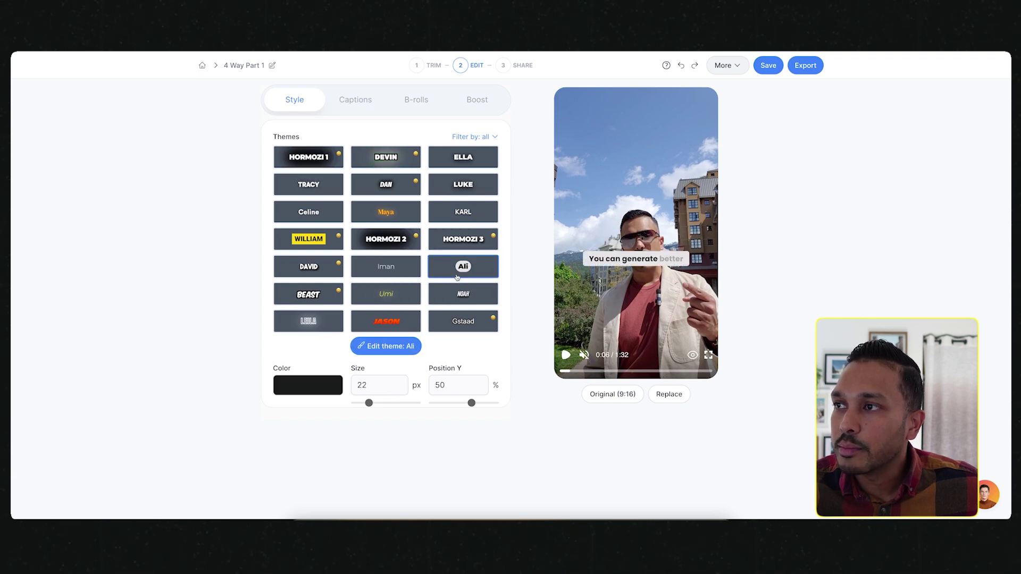
{"action": "left_click", "coordinate": [309, 298]}
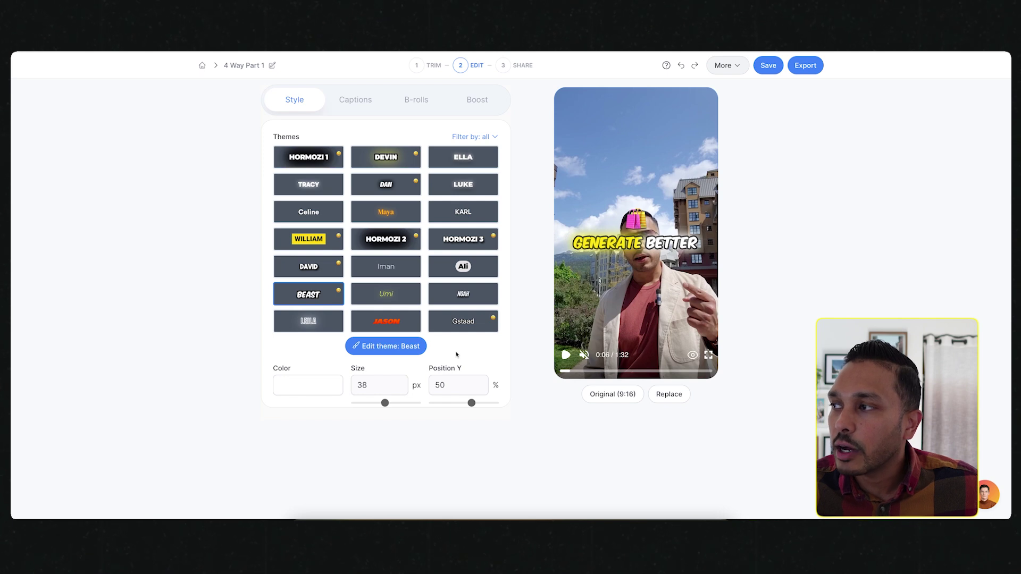
{"action": "left_click", "coordinate": [565, 356]}
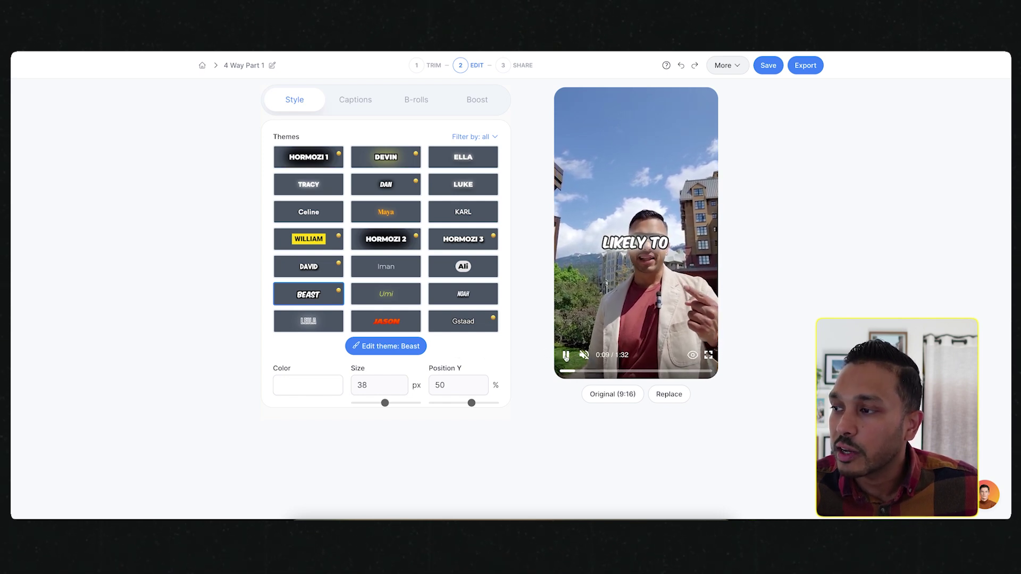
{"action": "left_click", "coordinate": [565, 356]}
- Save the Beast caption settings as a new theme named Custom Beast 2
{"action": "scroll", "coordinate": [394, 319], "scroll_direction": "down", "scroll_amount": 2}
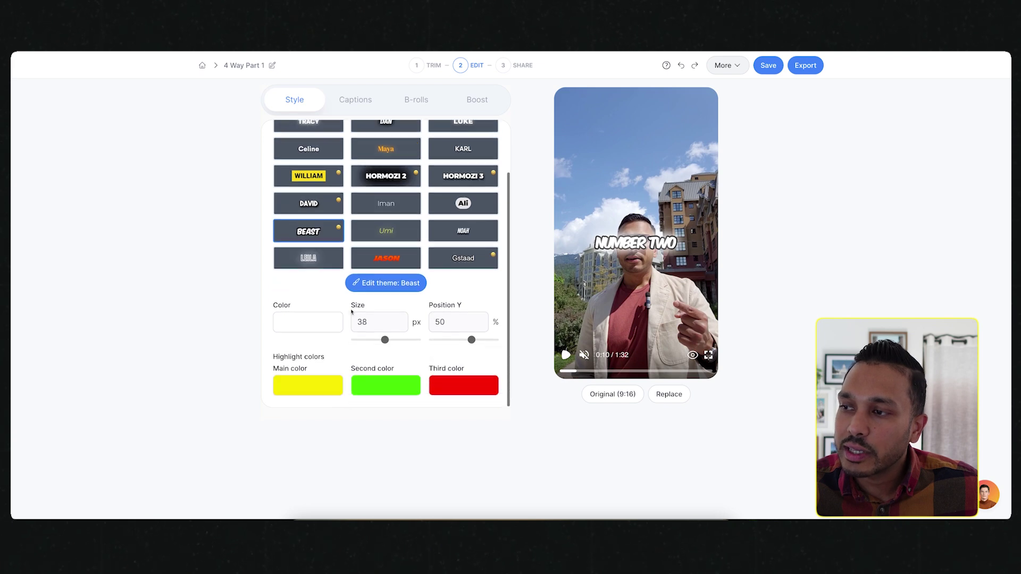
{"action": "left_click", "coordinate": [355, 283]}
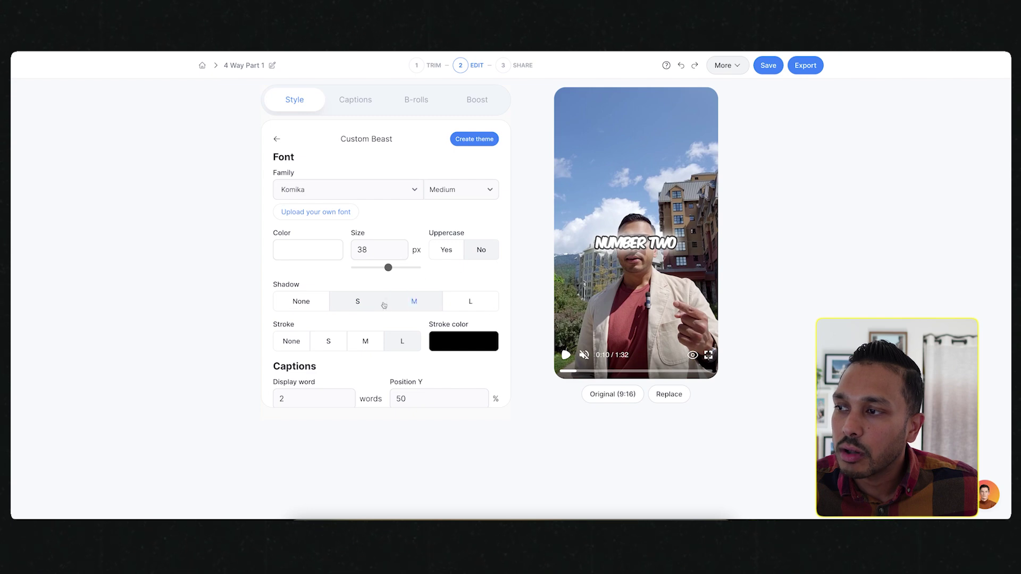
{"action": "left_click", "coordinate": [467, 140]}
{"action": "left_click", "coordinate": [406, 139]}
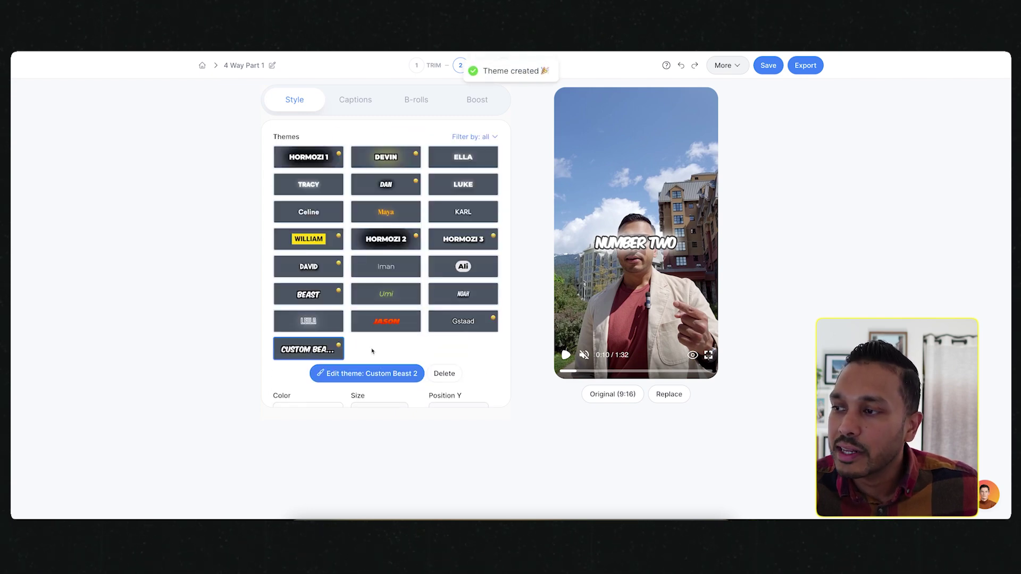
{"action": "scroll", "coordinate": [381, 350], "scroll_direction": "down", "scroll_amount": 3}
{"action": "scroll", "coordinate": [380, 350], "scroll_direction": "up", "scroll_amount": 3}
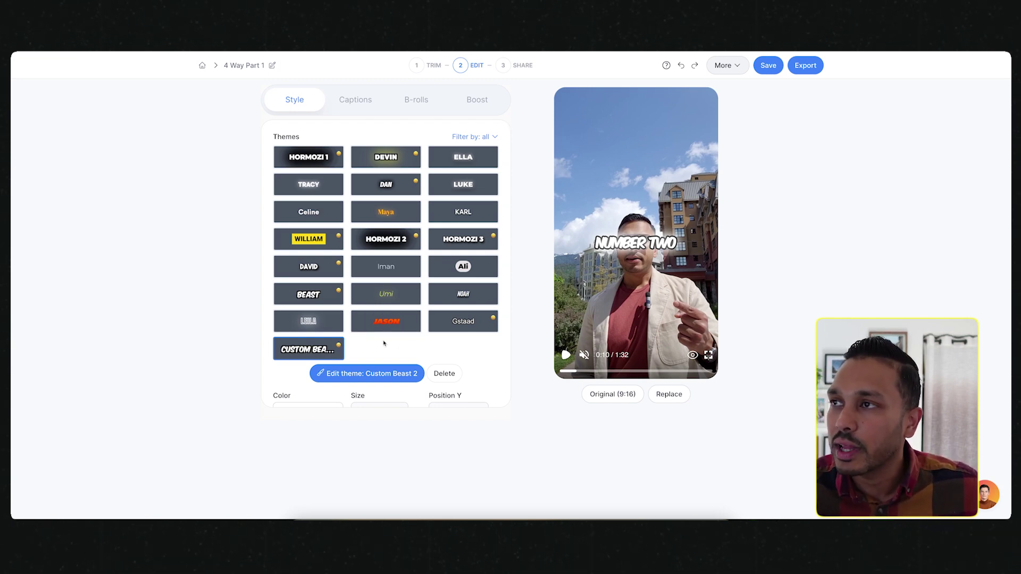
- Open the Captions tab, scroll the caption list, and check the word options for 'Number'
{"action": "left_click", "coordinate": [355, 99]}
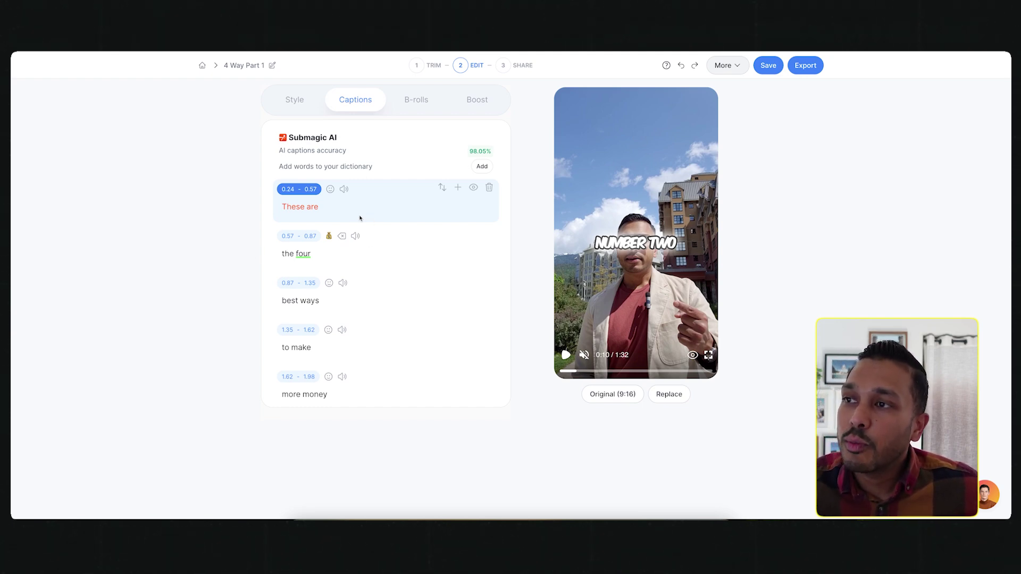
{"action": "scroll", "coordinate": [324, 287], "scroll_direction": "down", "scroll_amount": 3}
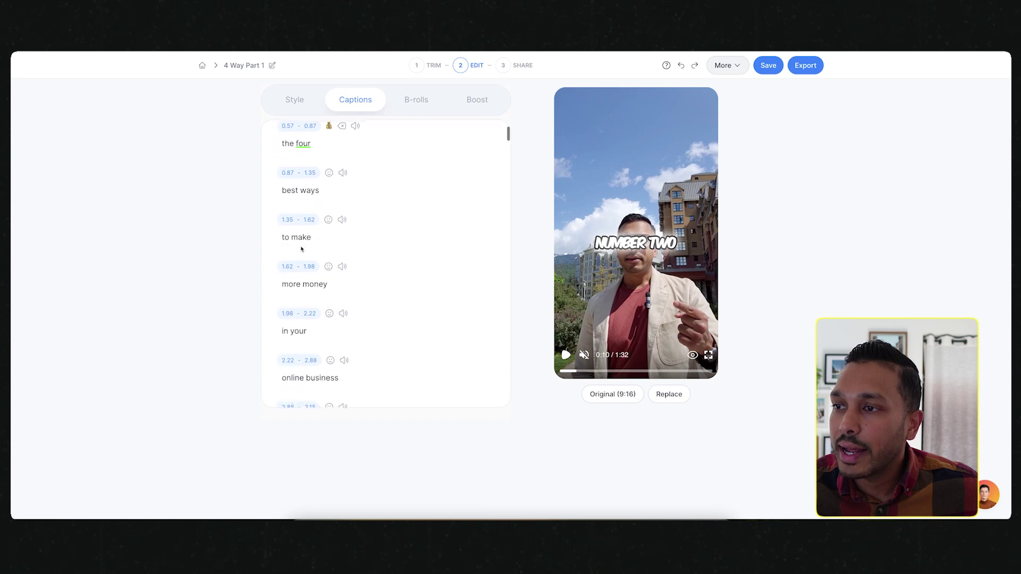
{"action": "scroll", "coordinate": [325, 339], "scroll_direction": "down", "scroll_amount": 14}
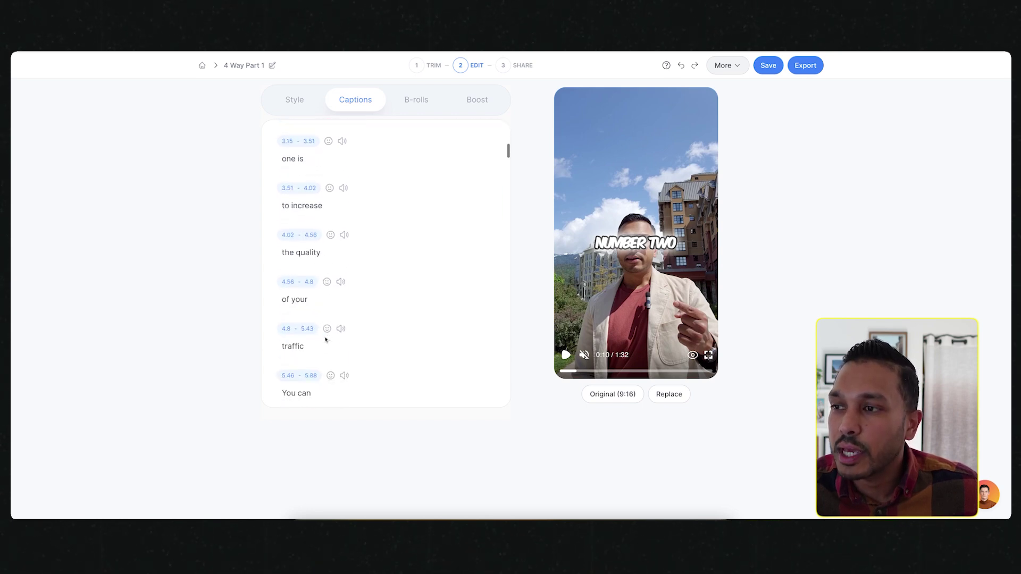
{"action": "scroll", "coordinate": [335, 330], "scroll_direction": "down", "scroll_amount": 6}
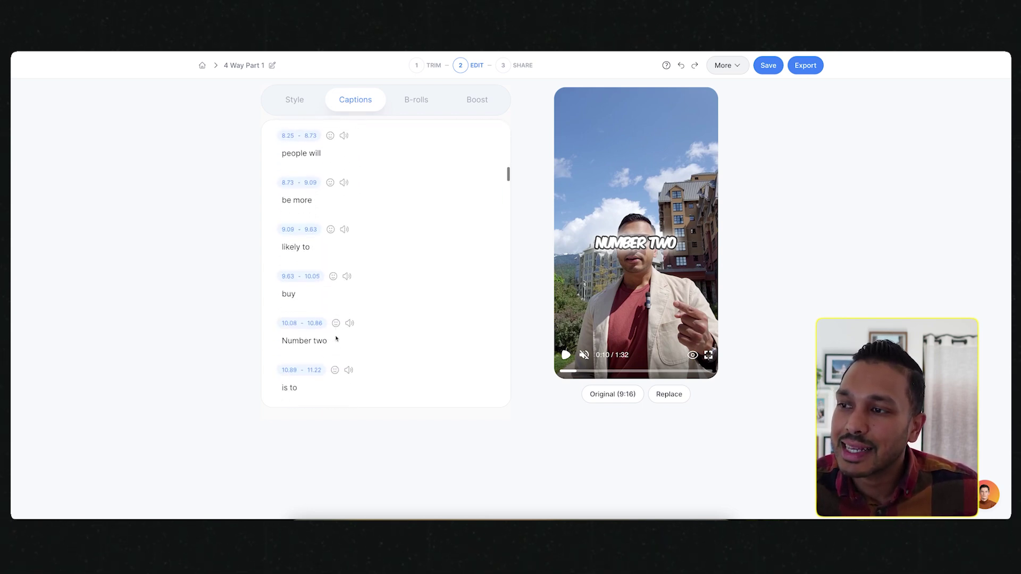
{"action": "left_click", "coordinate": [304, 292]}
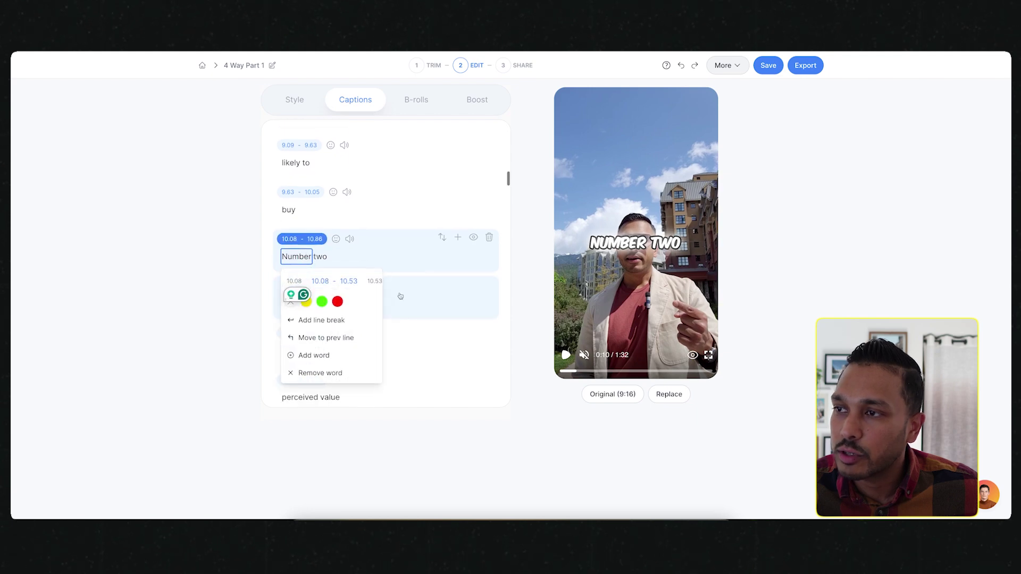
{"action": "left_click", "coordinate": [199, 306]}
- Check word options for 'four' and 'ways', ending on 'make' in the 'to make' caption
{"action": "scroll", "coordinate": [319, 319], "scroll_direction": "up", "scroll_amount": 20}
{"action": "left_click", "coordinate": [302, 254]}
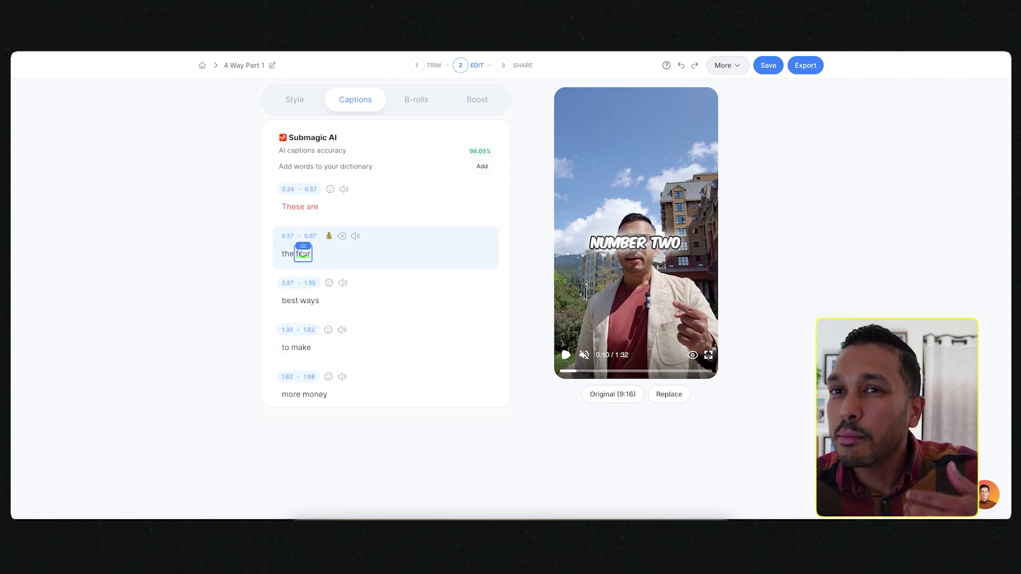
{"action": "left_click", "coordinate": [306, 301]}
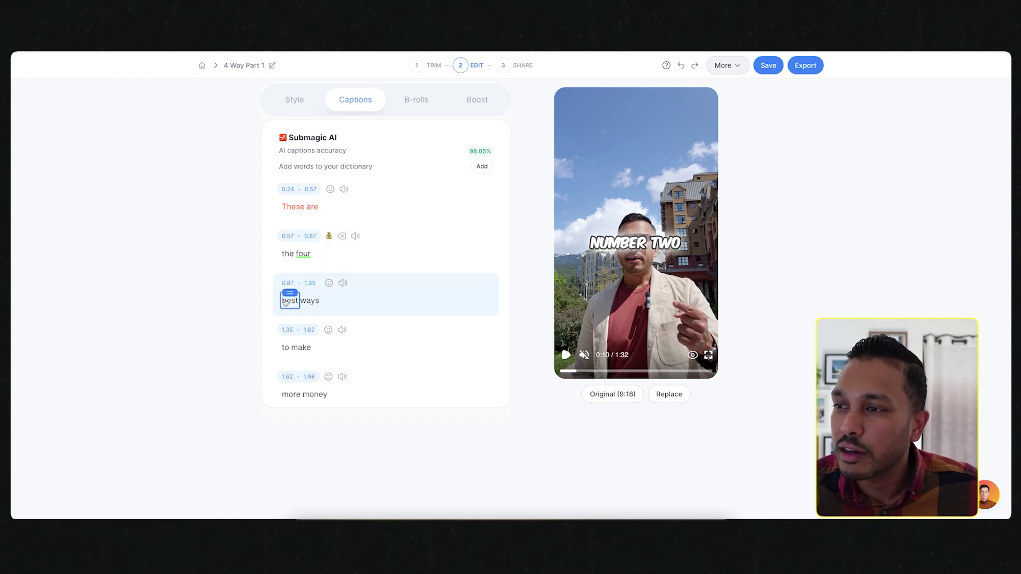
{"action": "left_click", "coordinate": [309, 301]}
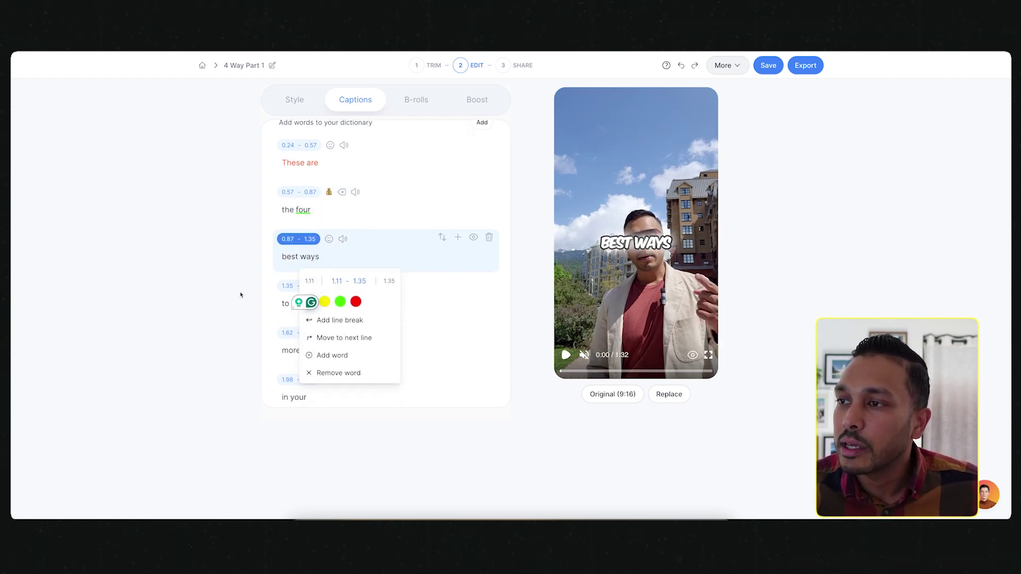
{"action": "left_click", "coordinate": [240, 295]}
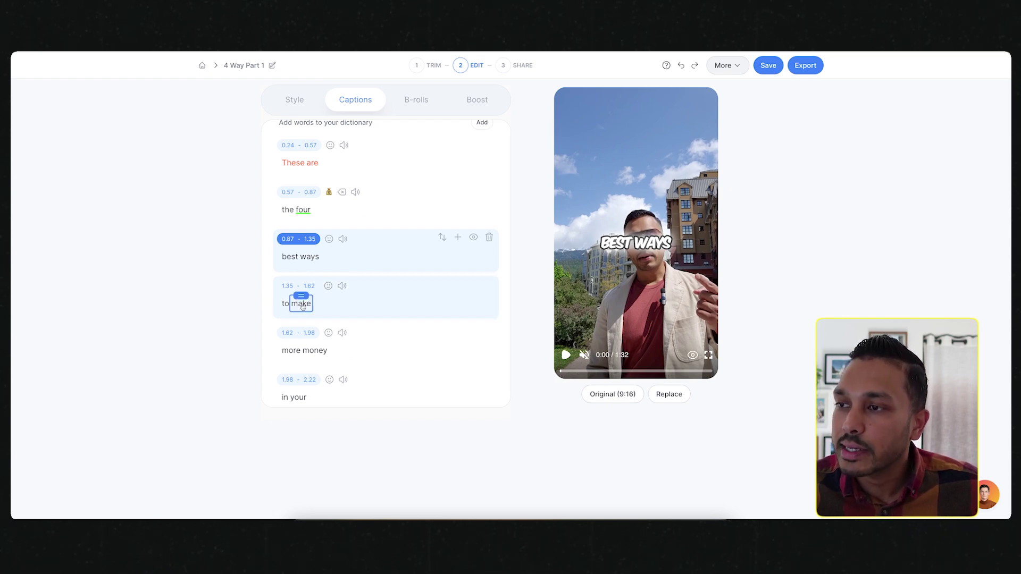
{"action": "left_click", "coordinate": [302, 304]}
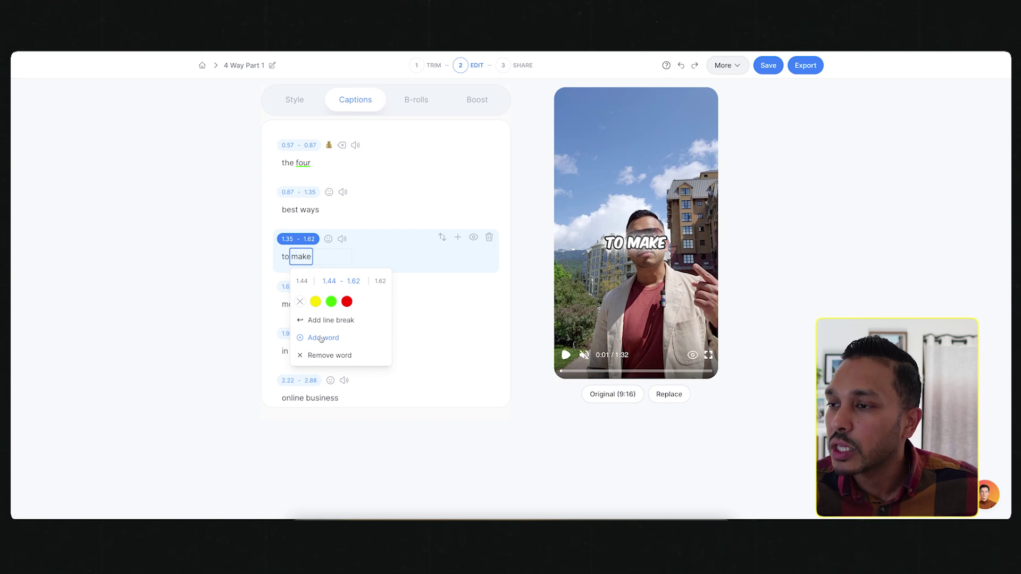
- Remove the word 'make' and add a fireworks emoji to 'These are'
{"action": "left_click", "coordinate": [323, 355]}
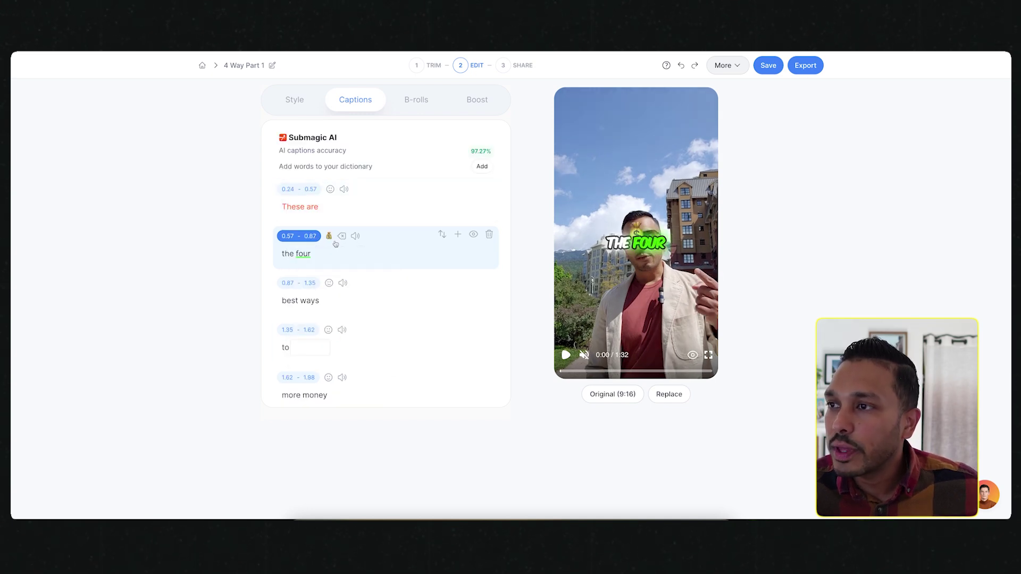
{"action": "left_click", "coordinate": [330, 189]}
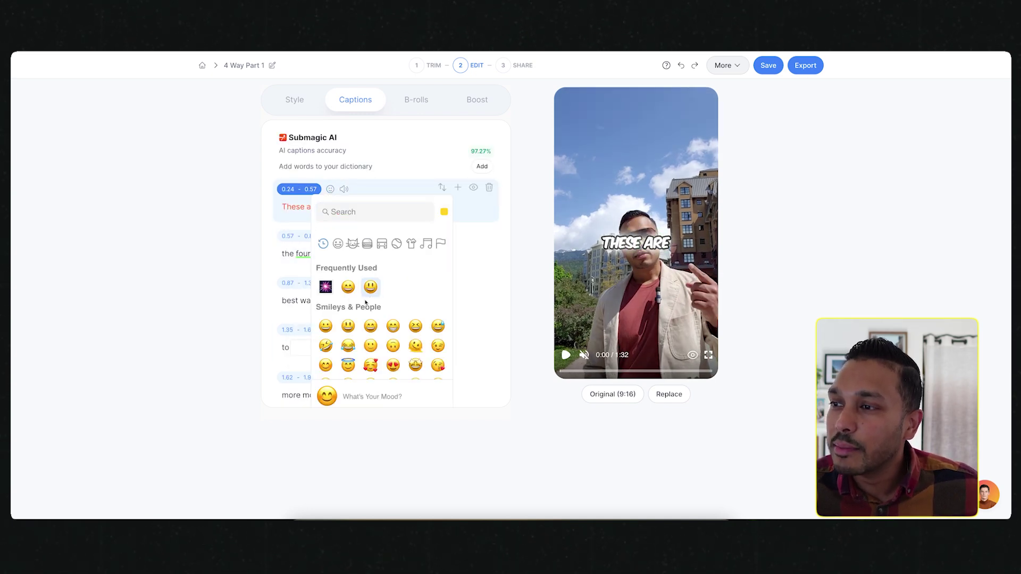
{"action": "left_click", "coordinate": [324, 287]}
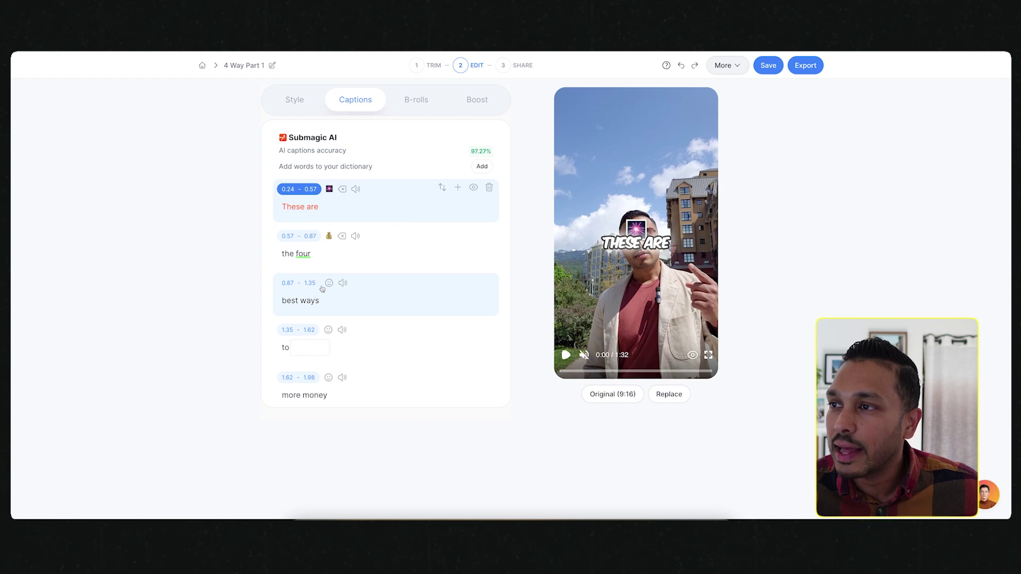
- Add a monkey emoji to 'best ways' and preview from the first caption
{"action": "left_click", "coordinate": [329, 283]}
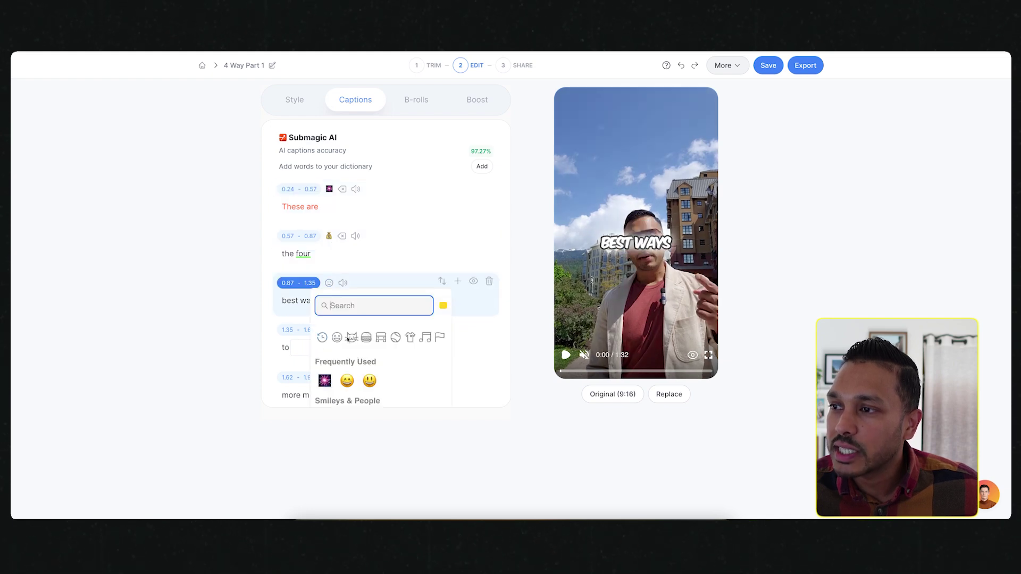
{"action": "left_click", "coordinate": [351, 337]}
{"action": "left_click", "coordinate": [348, 380]}
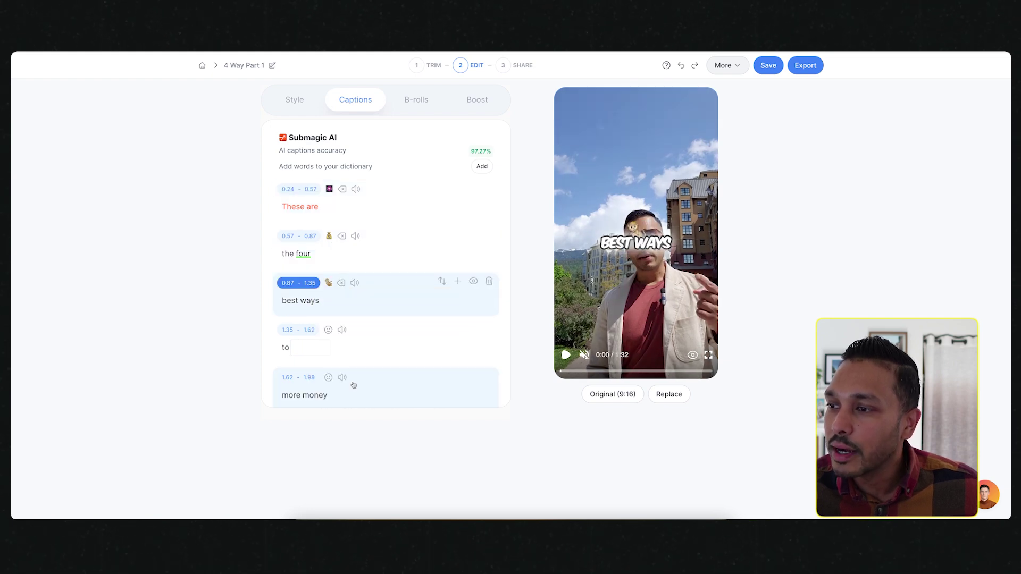
{"action": "left_click", "coordinate": [275, 186]}
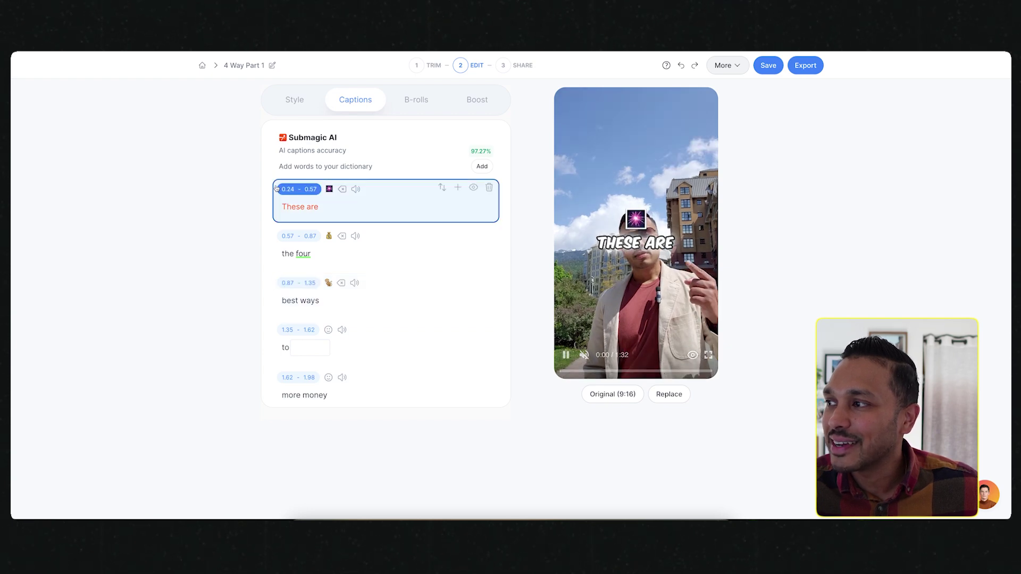
{"action": "scroll", "coordinate": [275, 187], "scroll_direction": "down", "scroll_amount": 2}
{"action": "scroll", "coordinate": [455, 279], "scroll_direction": "down", "scroll_amount": 2}
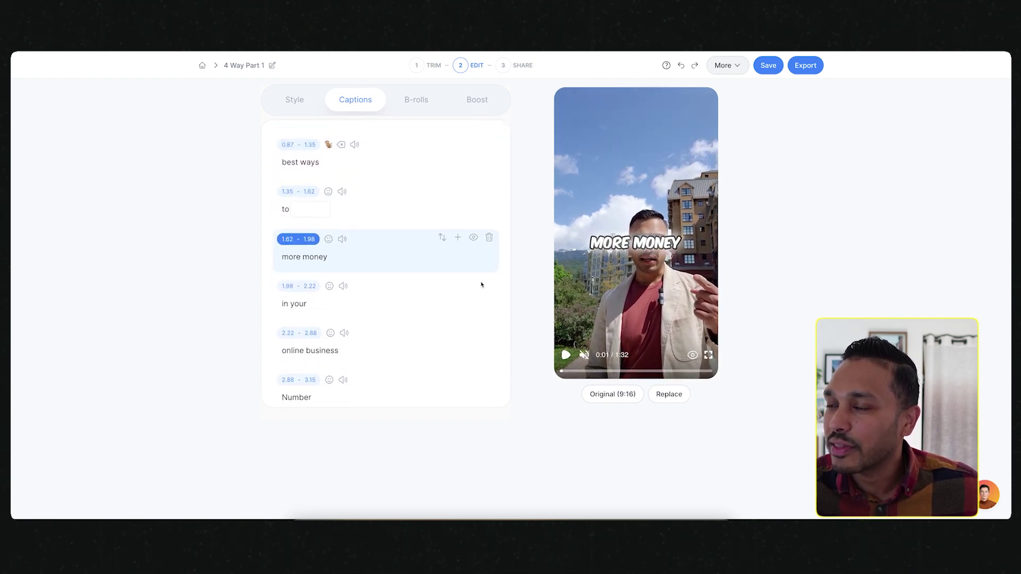
{"action": "scroll", "coordinate": [397, 285], "scroll_direction": "up", "scroll_amount": 3}
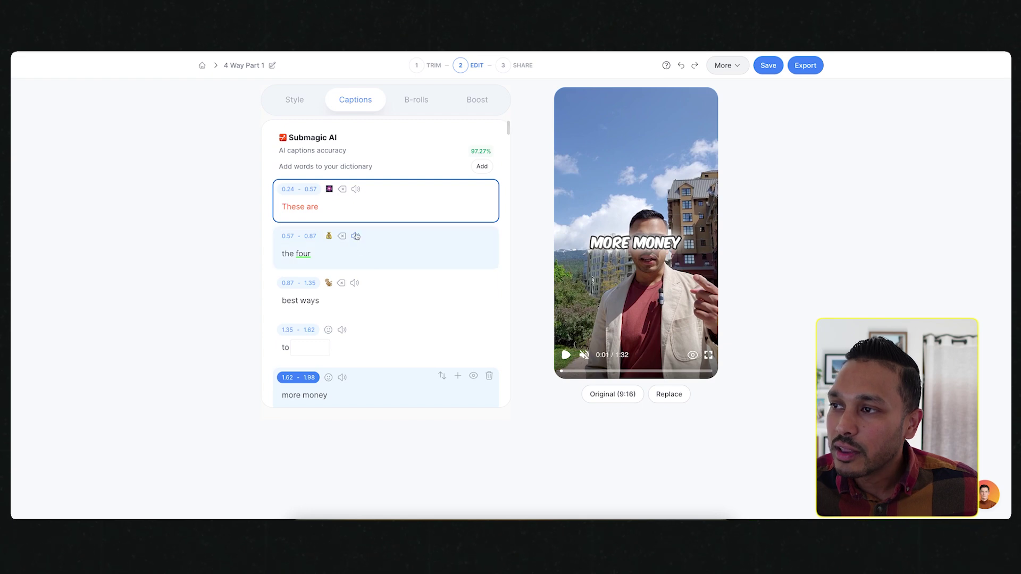
- Give 'the four' the Money sound and add sound effects to 'These are' and 'best ways'
{"action": "left_click", "coordinate": [356, 236]}
{"action": "left_click", "coordinate": [389, 289]}
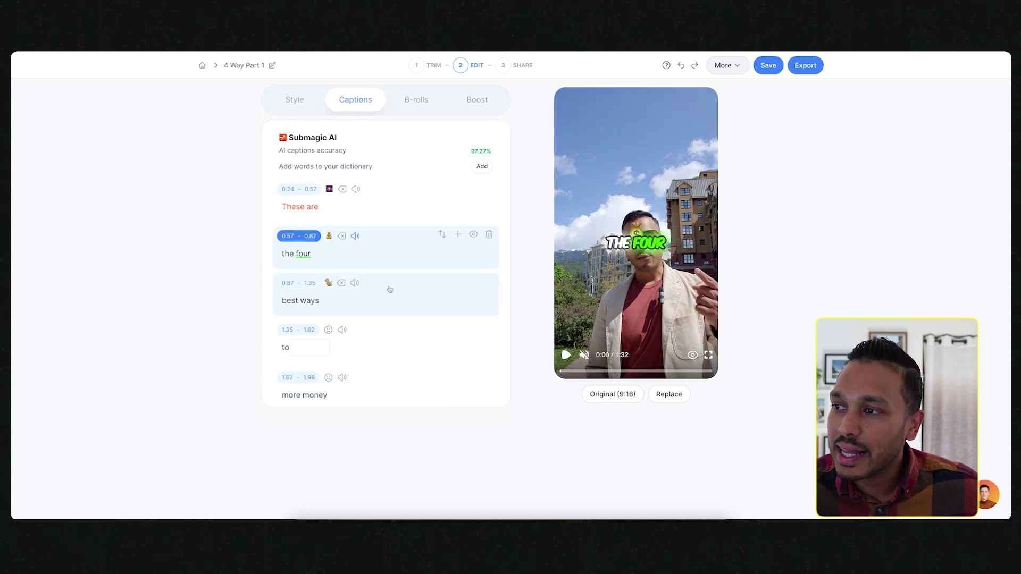
{"action": "left_click", "coordinate": [356, 192]}
{"action": "left_click", "coordinate": [374, 224]}
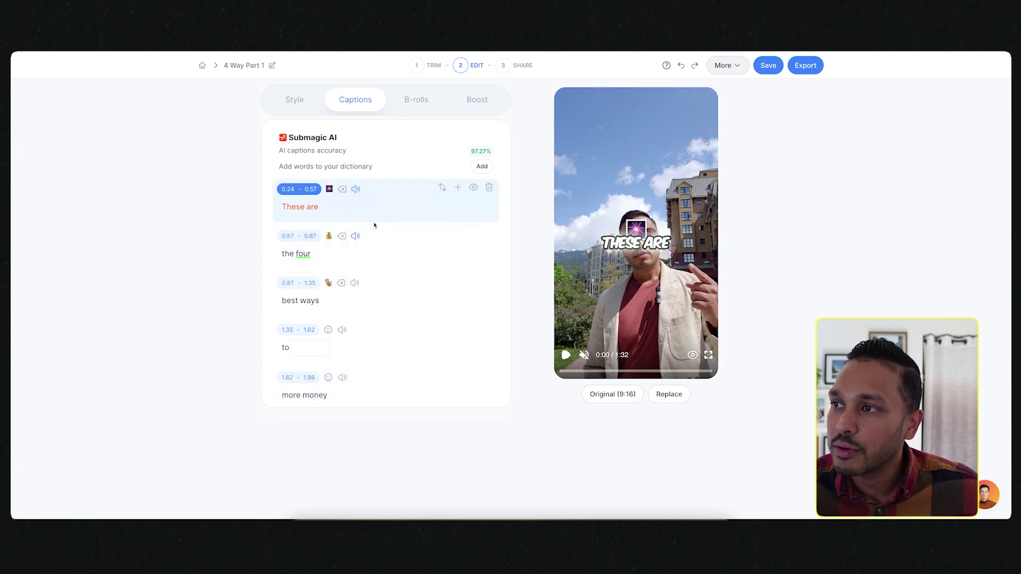
{"action": "left_click", "coordinate": [354, 283]}
{"action": "left_click", "coordinate": [392, 370]}
{"action": "left_click", "coordinate": [566, 356]}
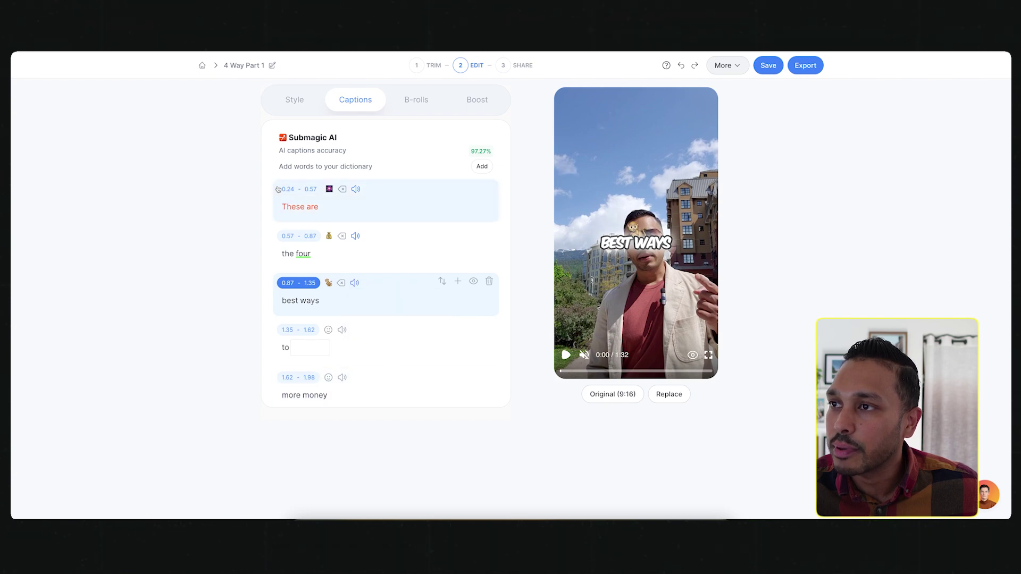
{"action": "left_click", "coordinate": [567, 355]}
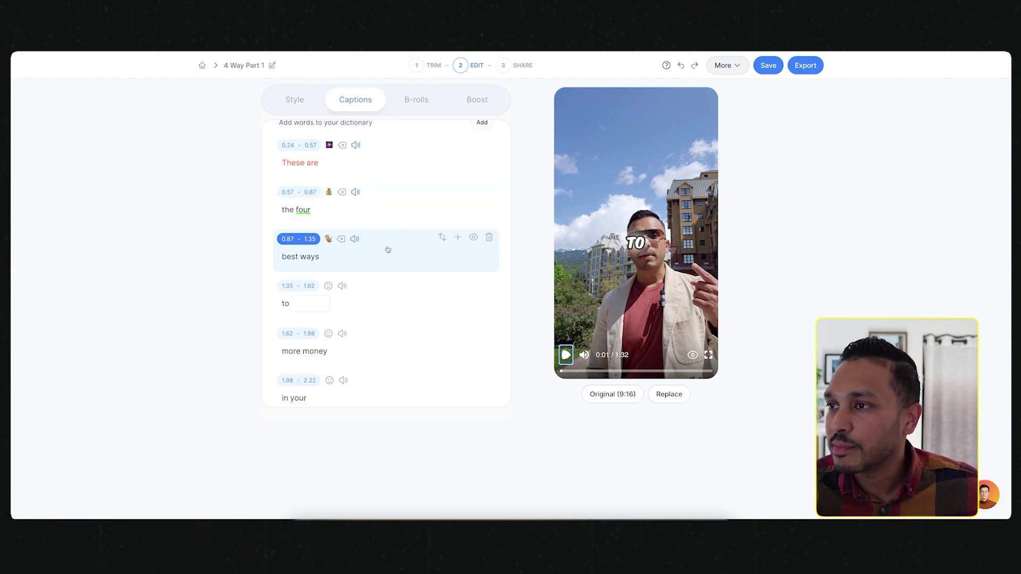
- Raise the Money sound effect volume on the 'the four' caption
{"action": "scroll", "coordinate": [387, 249], "scroll_direction": "up", "scroll_amount": 2}
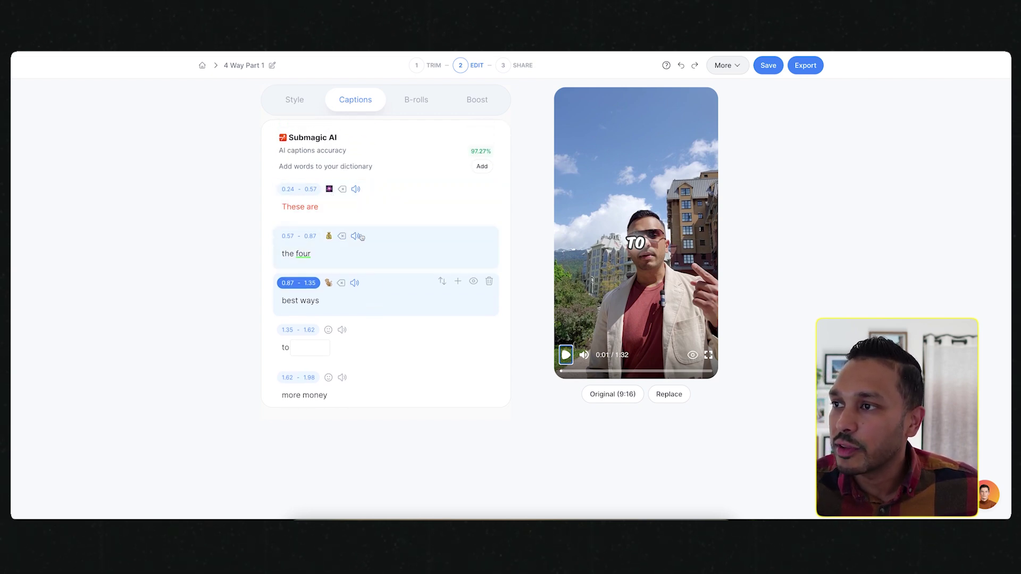
{"action": "left_click", "coordinate": [360, 237]}
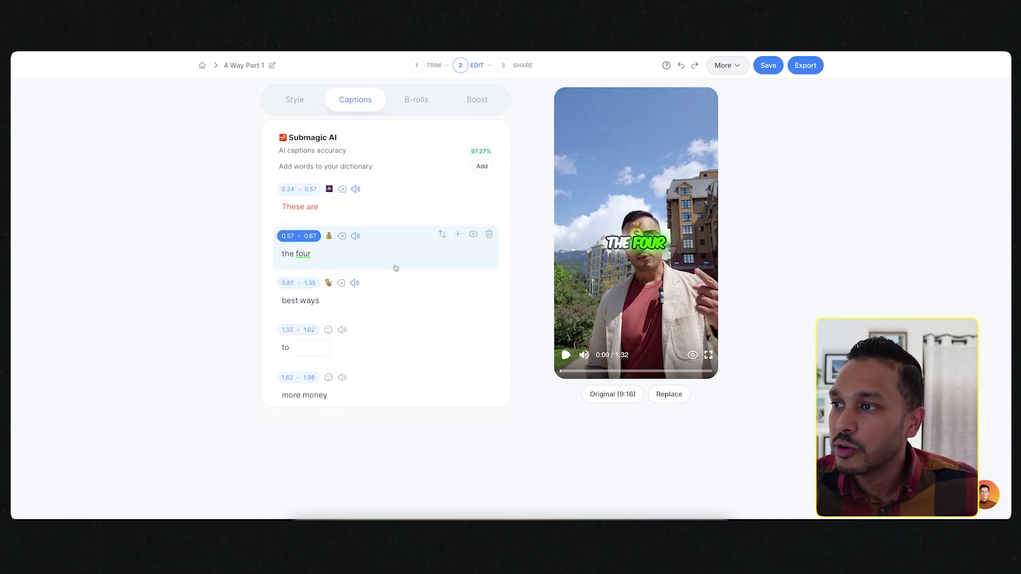
{"action": "left_click", "coordinate": [362, 240]}
{"action": "left_click", "coordinate": [542, 388]}
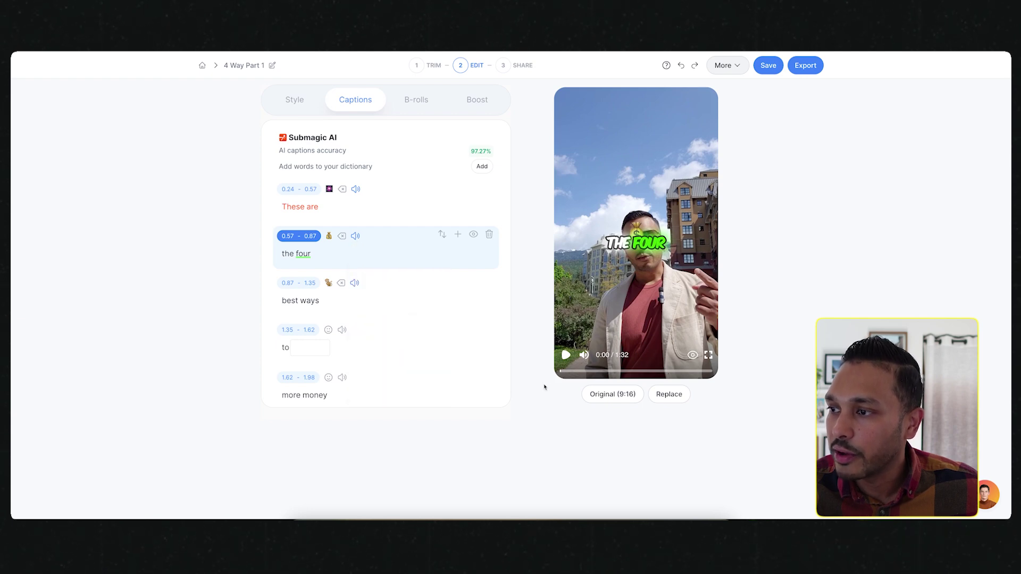
{"action": "left_click", "coordinate": [355, 236]}
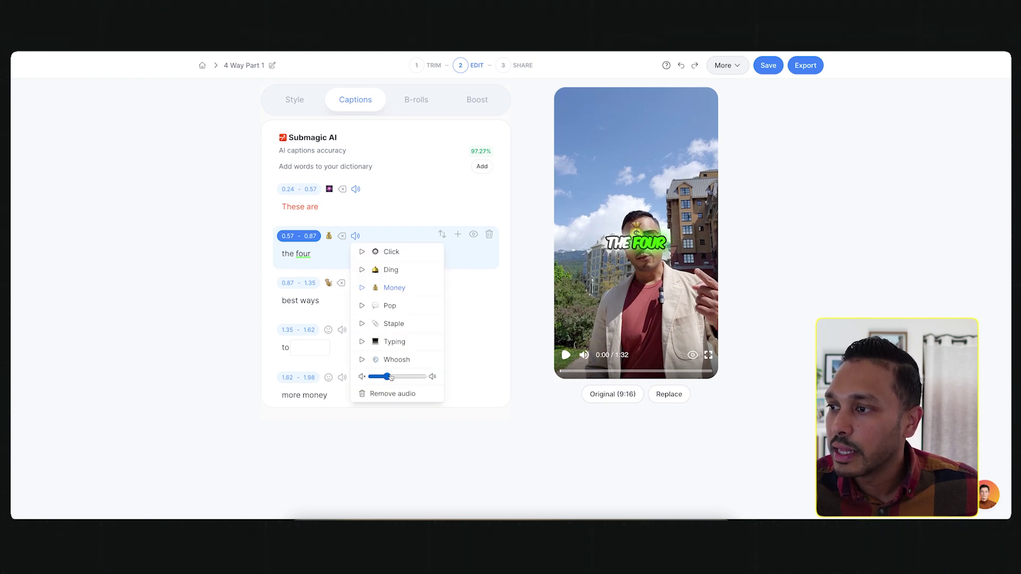
{"action": "left_click", "coordinate": [419, 378]}
{"action": "left_click", "coordinate": [378, 208]}
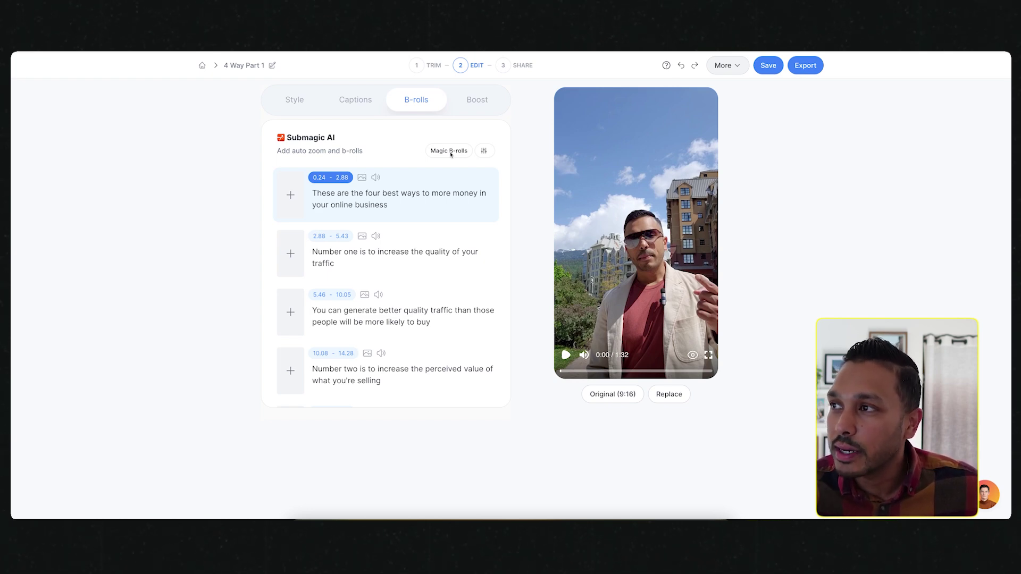
- Drag the Magic B-rolls Percentage of B-rolls slider down from 50% to 33%
{"action": "left_click", "coordinate": [484, 151]}
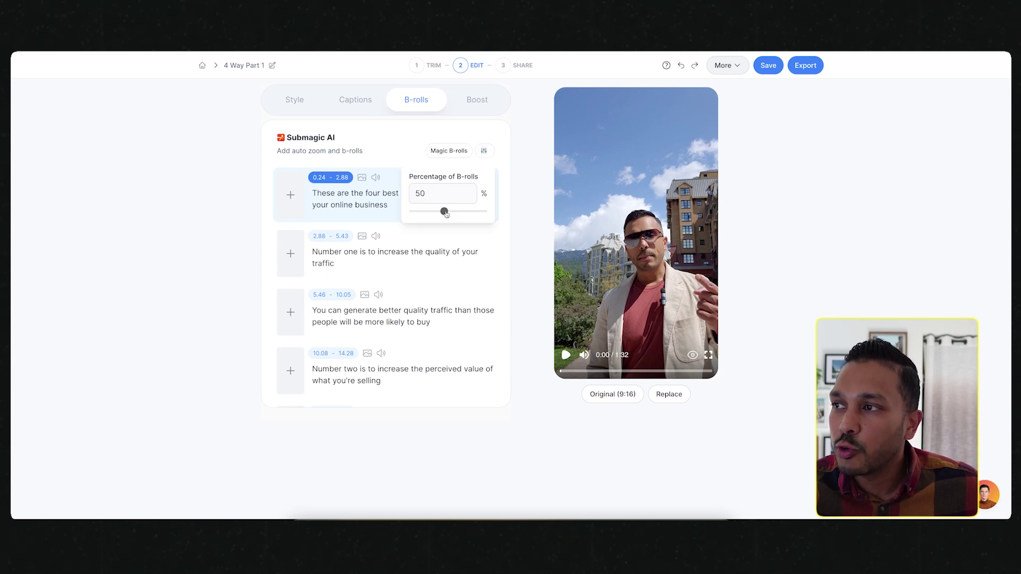
{"action": "left_click_drag", "start_coordinate": [446, 214], "coordinate": [432, 215]}
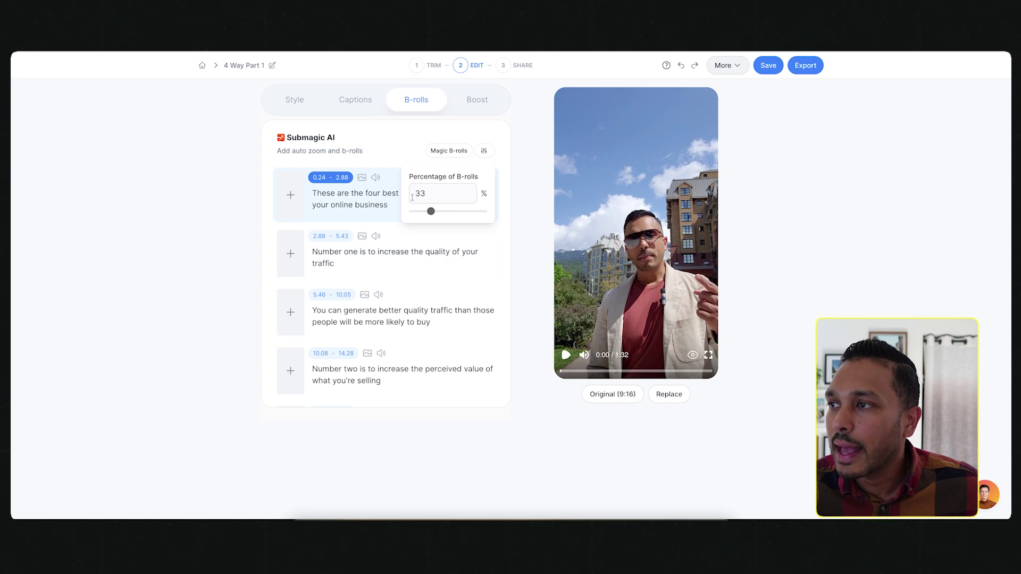
{"action": "left_click", "coordinate": [193, 207]}
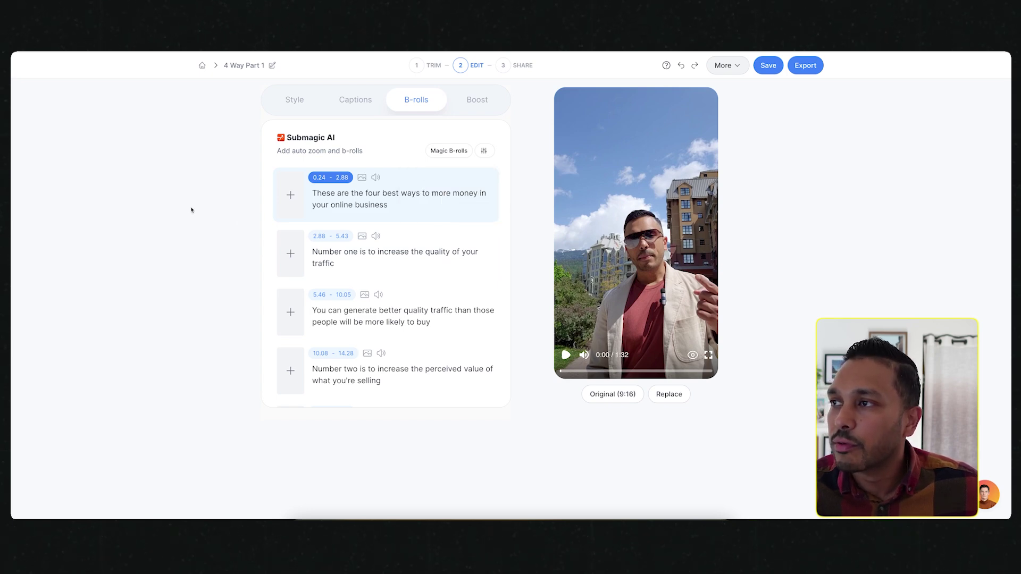
{"action": "left_click", "coordinate": [445, 152]}
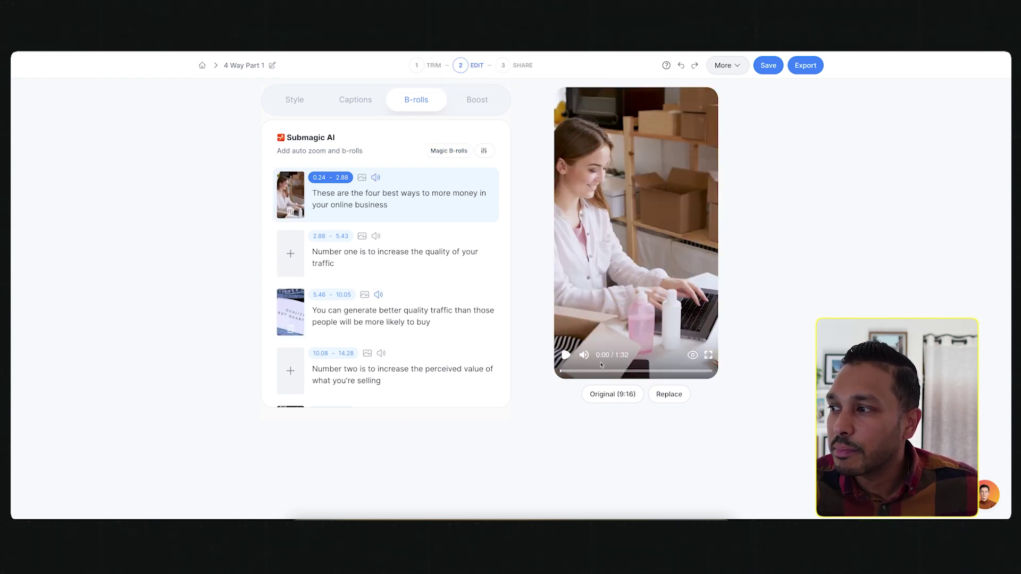
{"action": "mouse_move", "coordinate": [597, 356]}
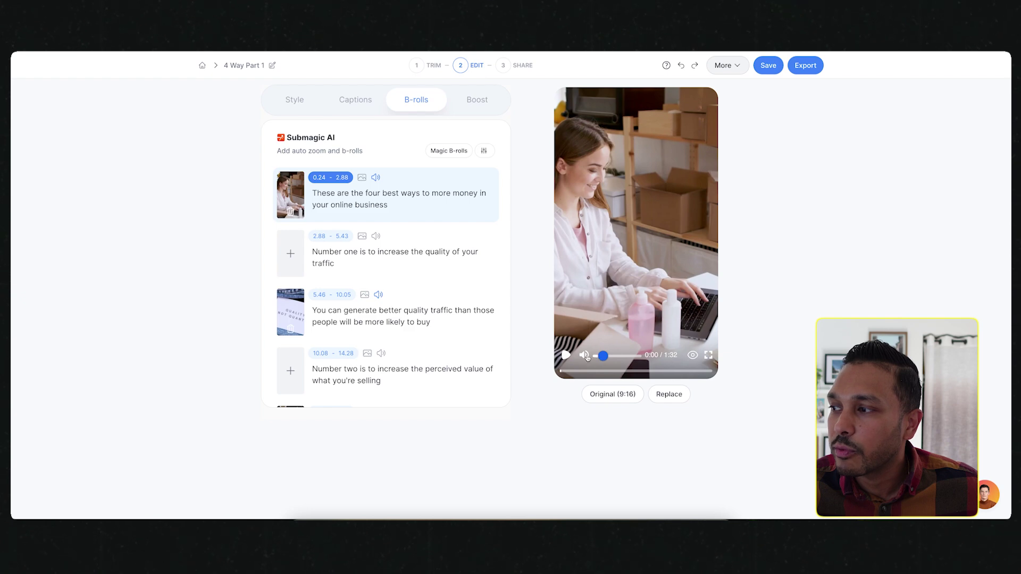
{"action": "left_click", "coordinate": [566, 356]}
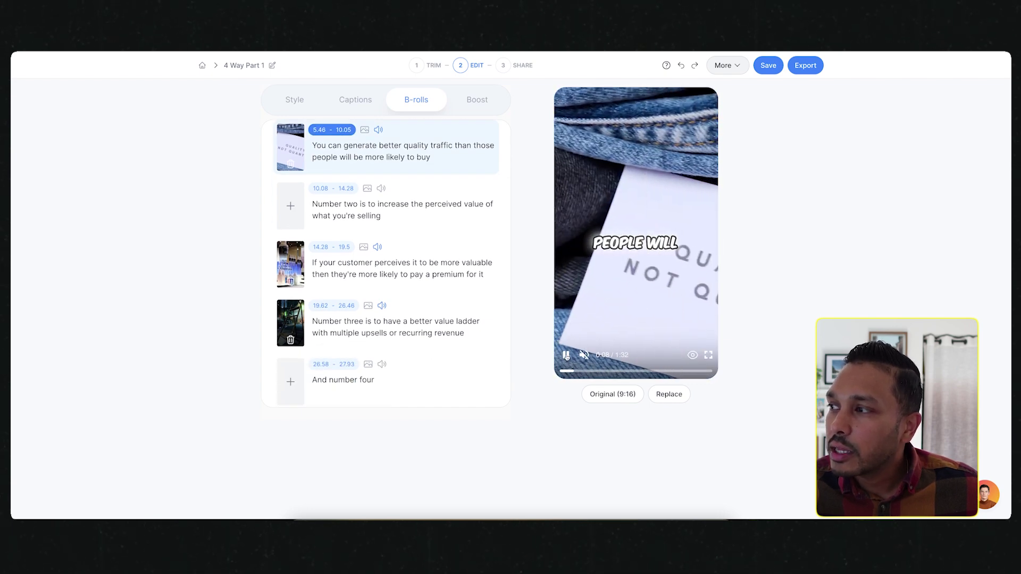
{"action": "left_click", "coordinate": [566, 355]}
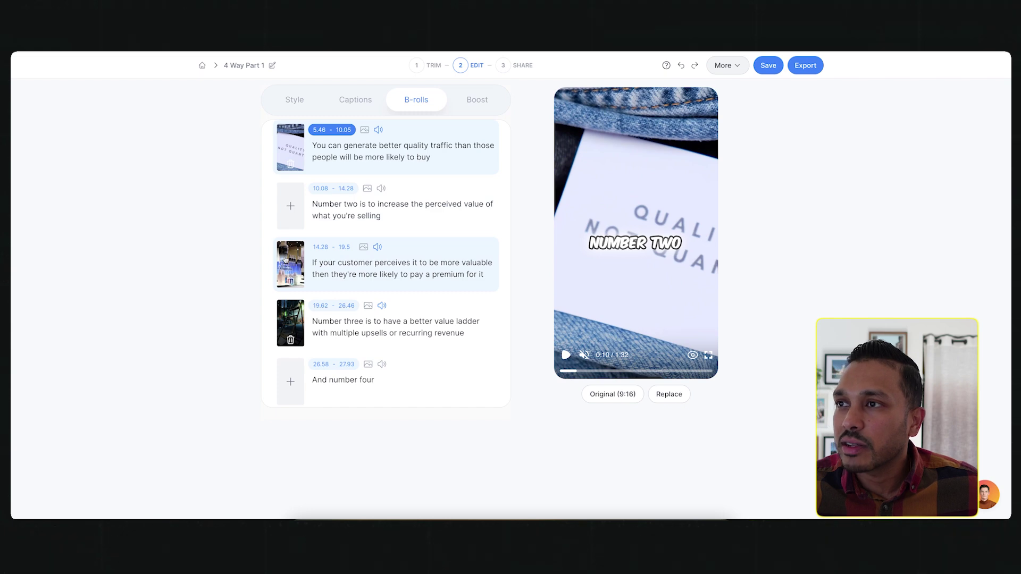
- Replace the 5.46–10.05 B-roll with the premium 'money' clip of a man holding cash, then preview it
{"action": "left_click", "coordinate": [291, 140]}
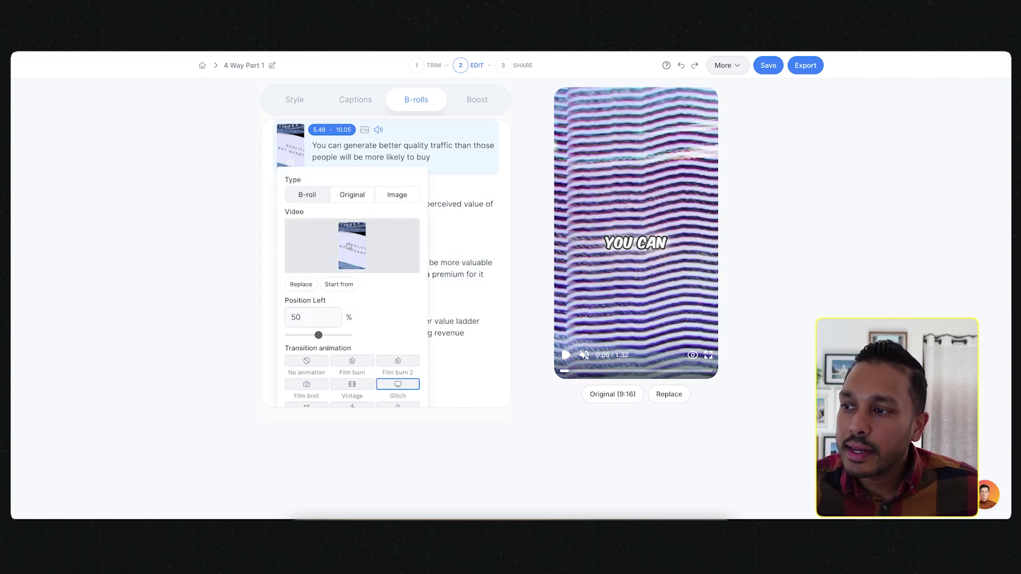
{"action": "left_click", "coordinate": [350, 247]}
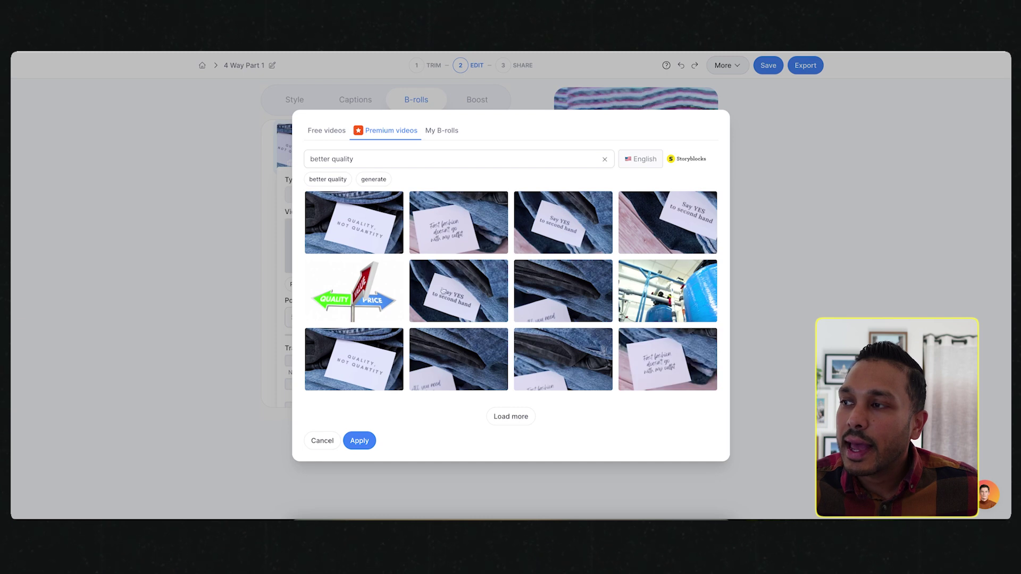
{"action": "triple_click", "coordinate": [367, 157]}
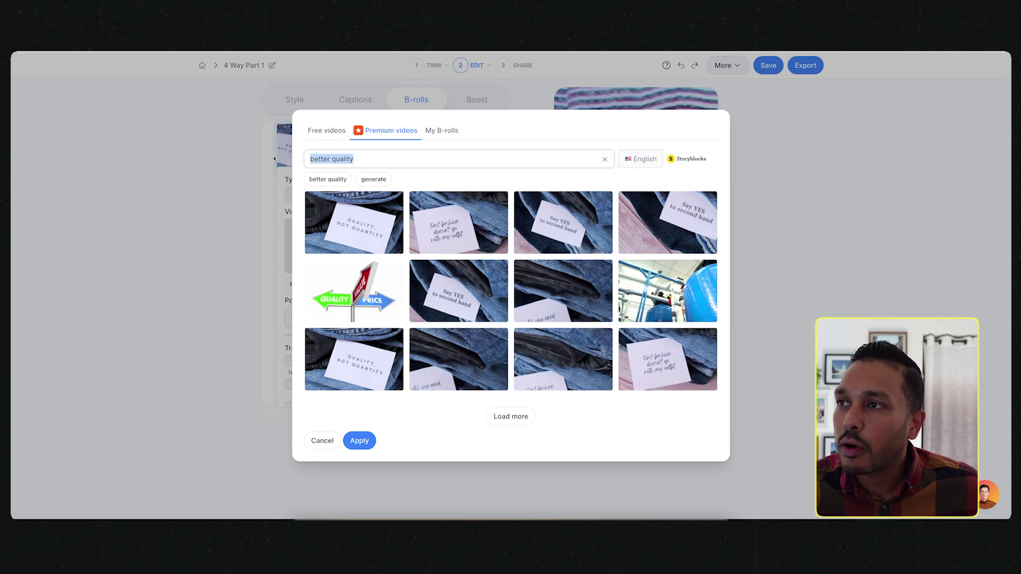
{"action": "key", "text": "BackSpace"}
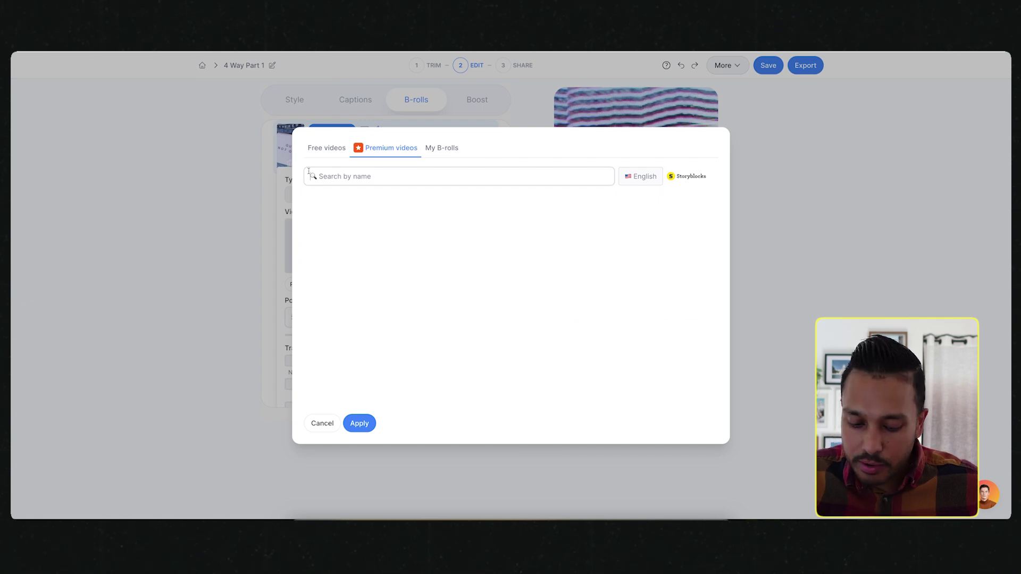
{"action": "type", "text": "money"}
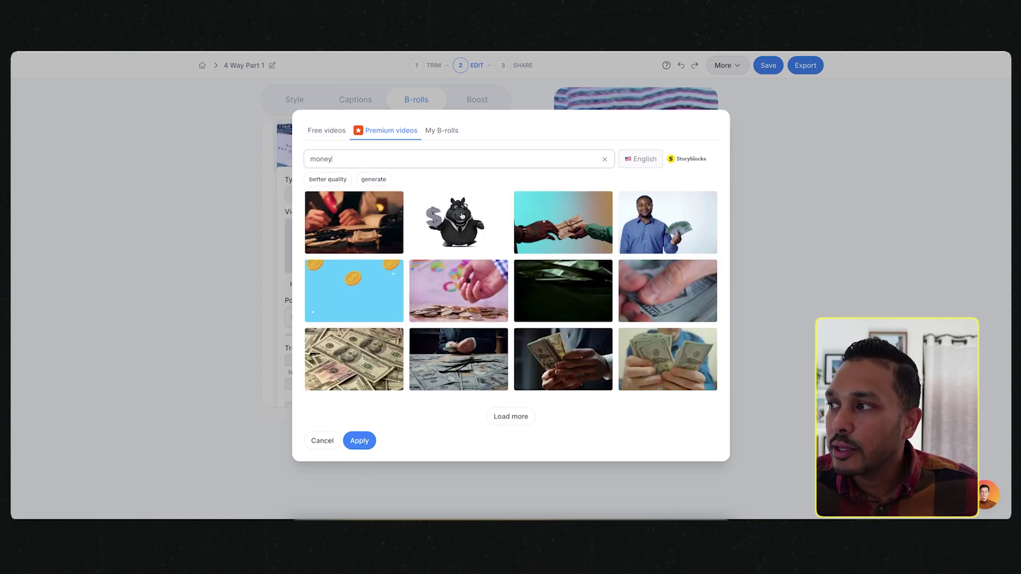
{"action": "left_click", "coordinate": [677, 225]}
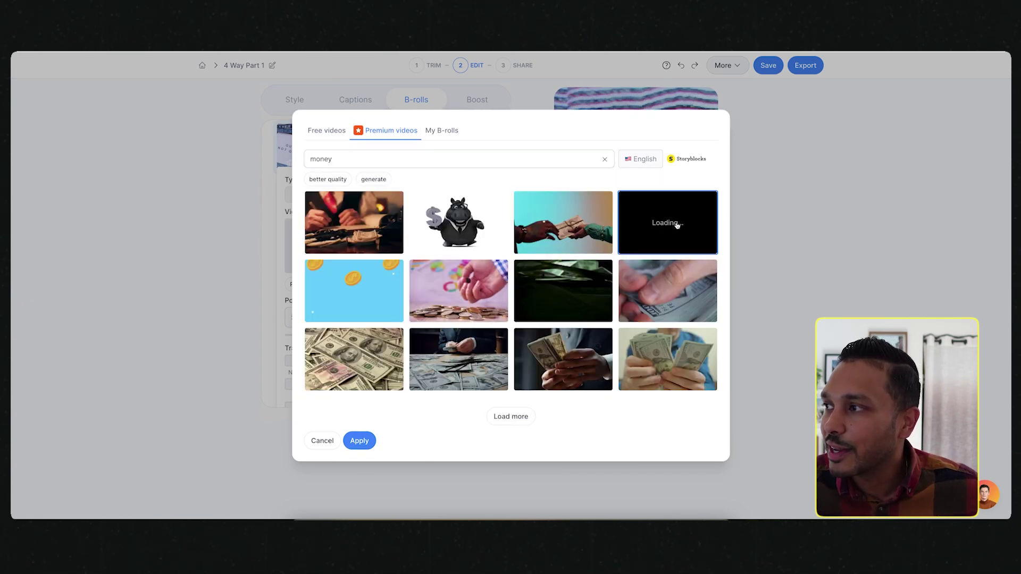
{"action": "left_click", "coordinate": [361, 441]}
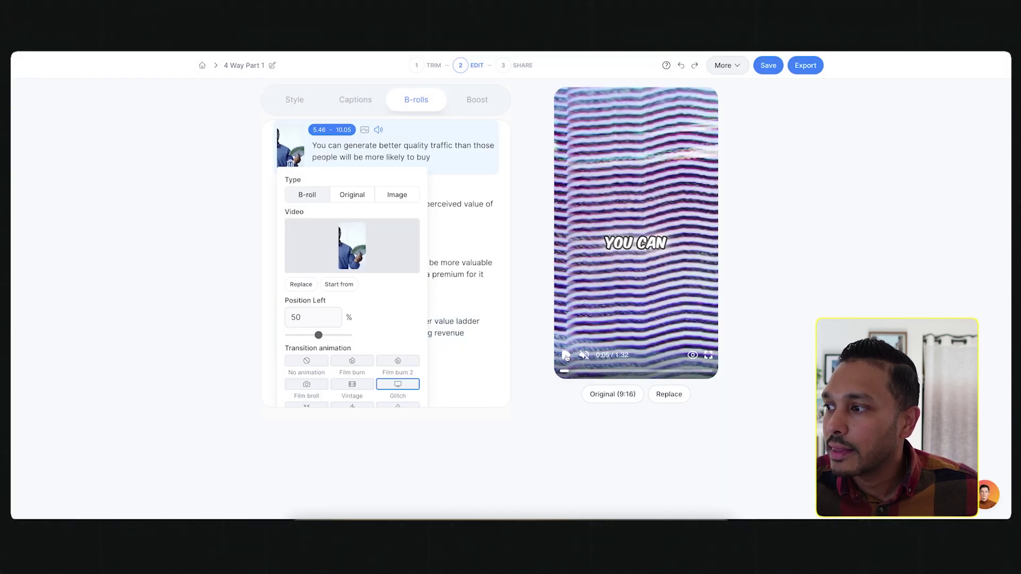
{"action": "left_click", "coordinate": [565, 355]}
{"action": "left_click", "coordinate": [566, 355]}
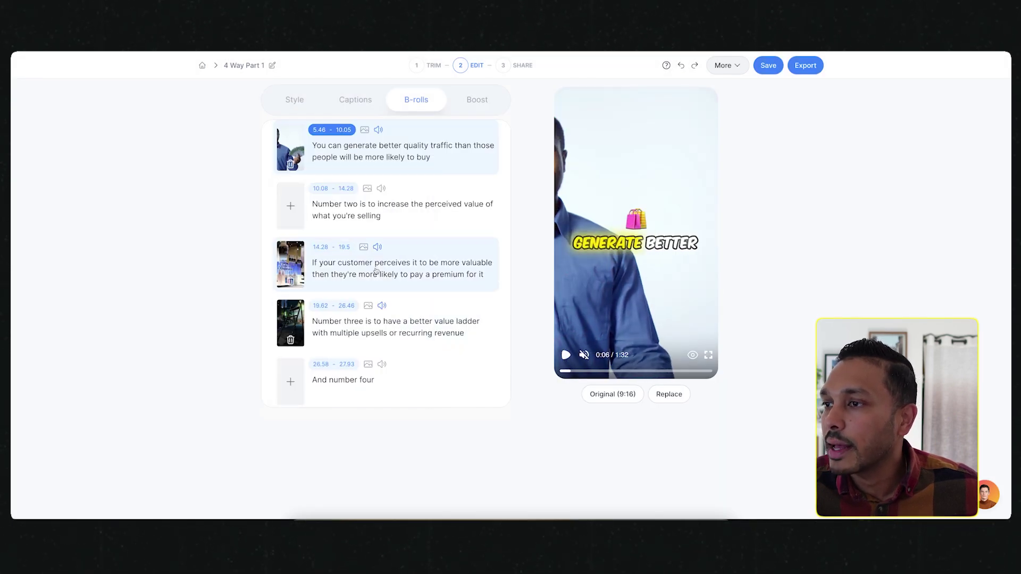
{"action": "scroll", "coordinate": [413, 330], "scroll_direction": "down", "scroll_amount": 5}
{"action": "scroll", "coordinate": [407, 324], "scroll_direction": "up", "scroll_amount": 10}
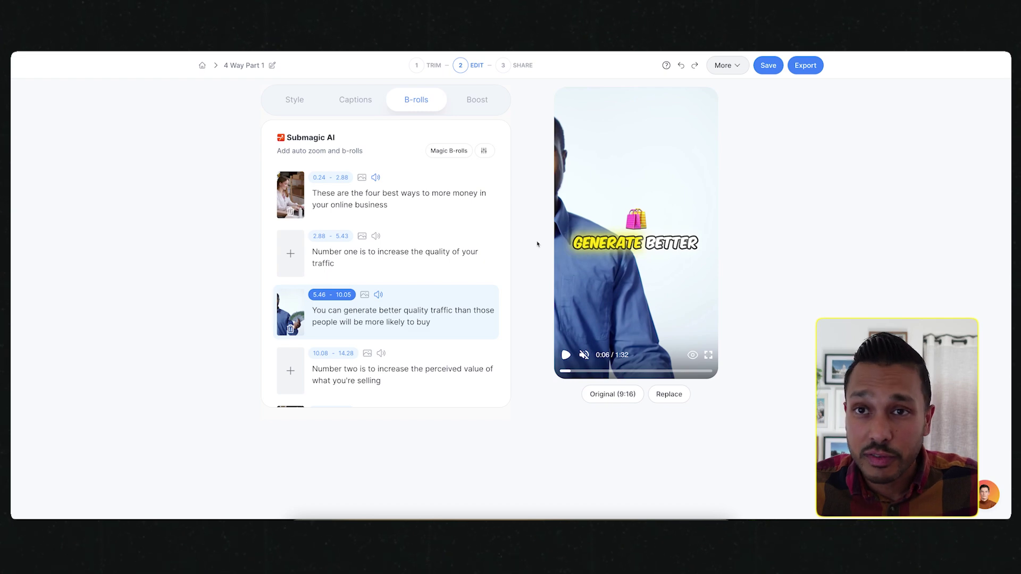
- Turn on the AI Hook title 'More Money Blueprints' in the Boost tab and preview it
{"action": "left_click", "coordinate": [476, 100]}
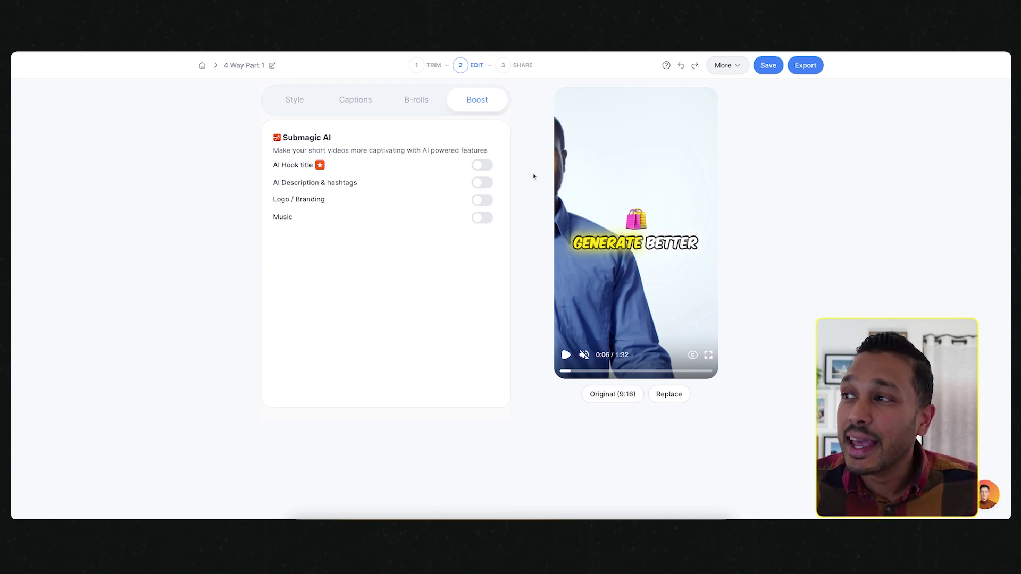
{"action": "left_click", "coordinate": [483, 165]}
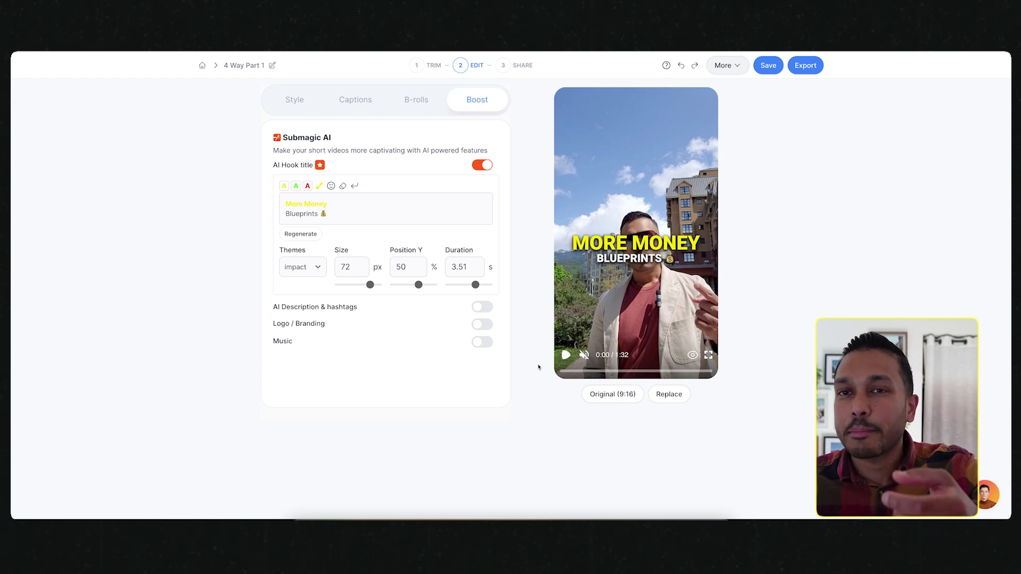
{"action": "left_click", "coordinate": [566, 355]}
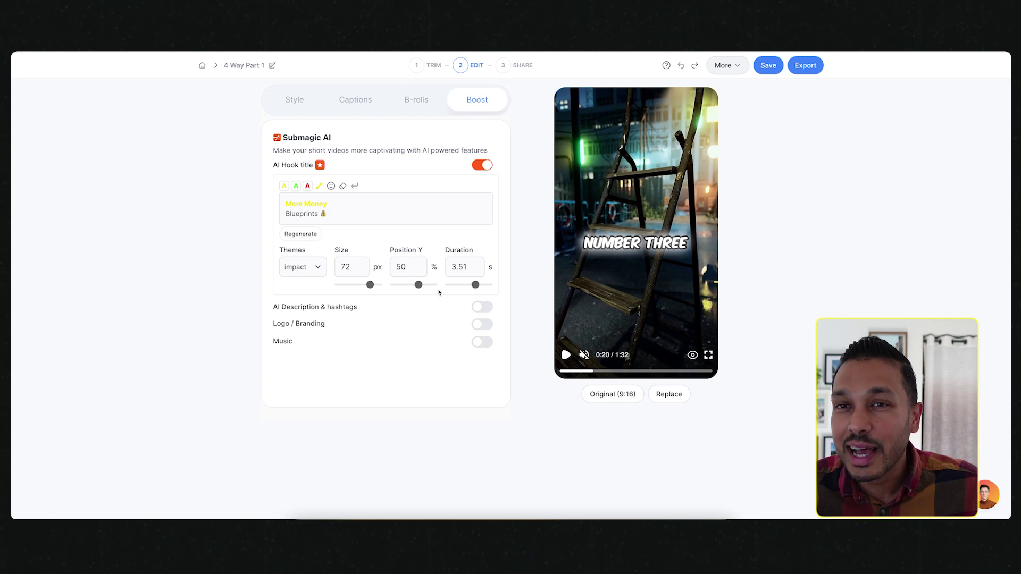
- Enable AI Description & hashtags, copy the generated text, then switch to the long version
{"action": "left_click", "coordinate": [487, 307]}
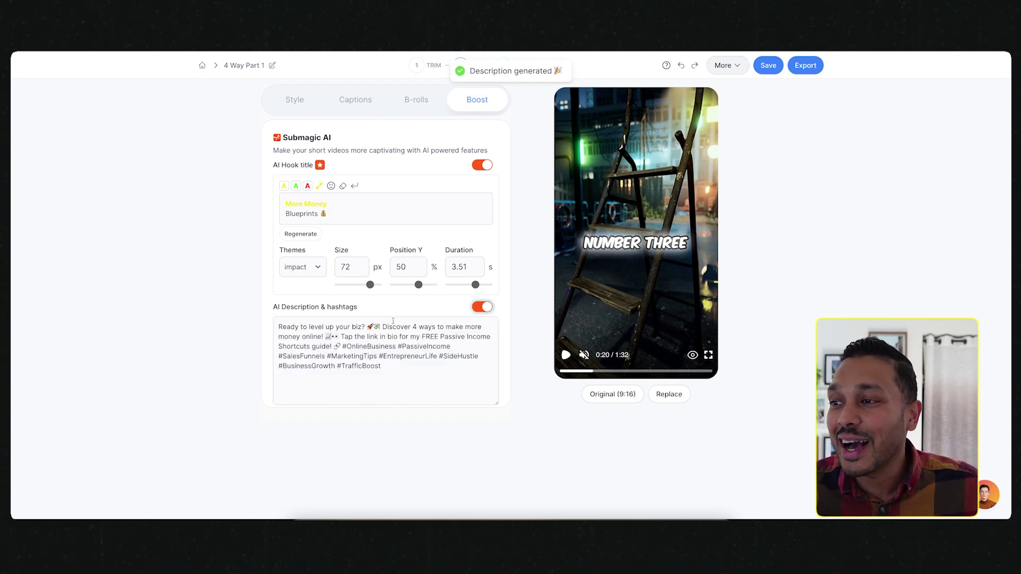
{"action": "scroll", "coordinate": [462, 332], "scroll_direction": "down", "scroll_amount": 1}
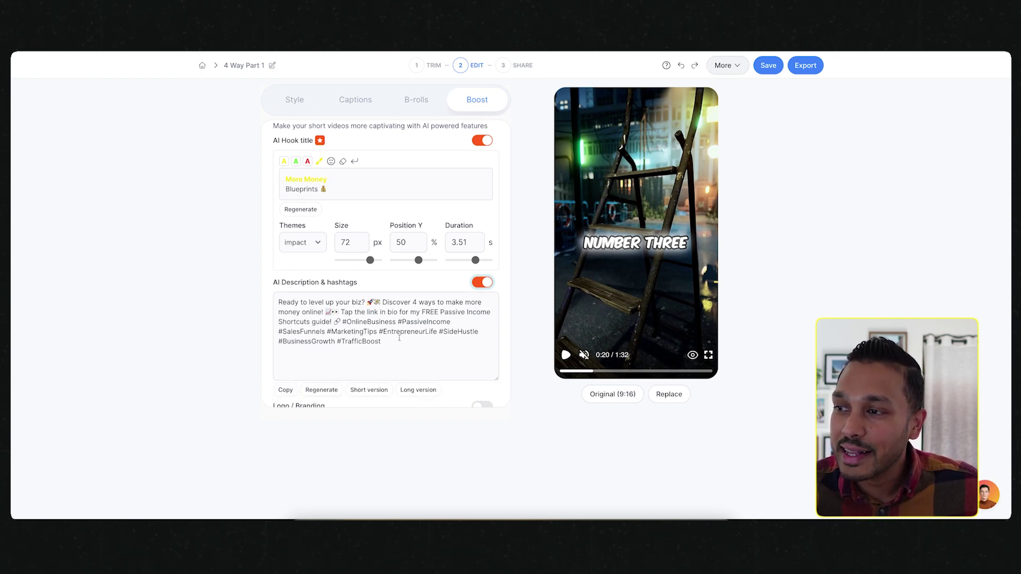
{"action": "left_click", "coordinate": [286, 390]}
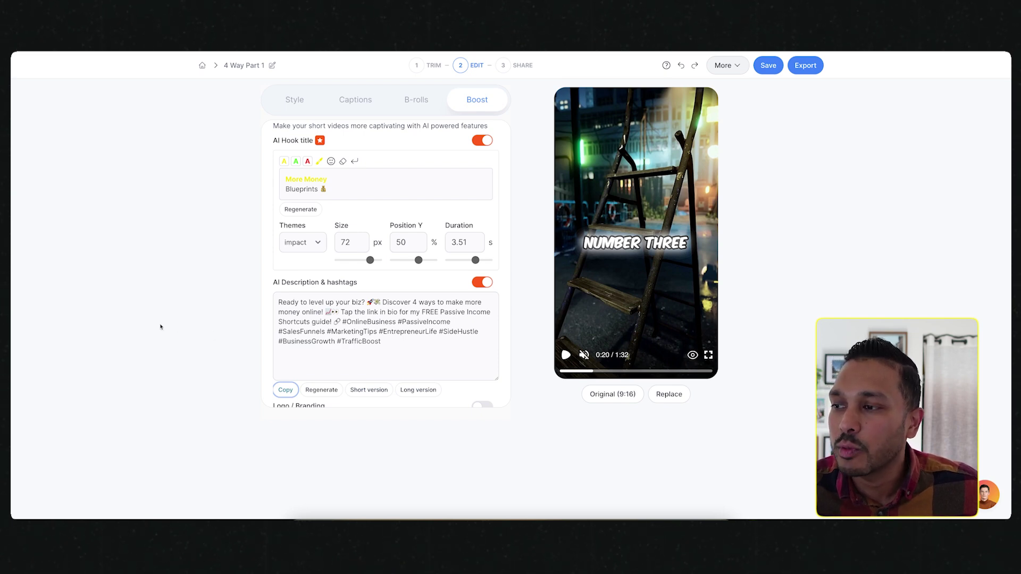
{"action": "left_click", "coordinate": [417, 390]}
{"action": "scroll", "coordinate": [482, 368], "scroll_direction": "down", "scroll_amount": 1}
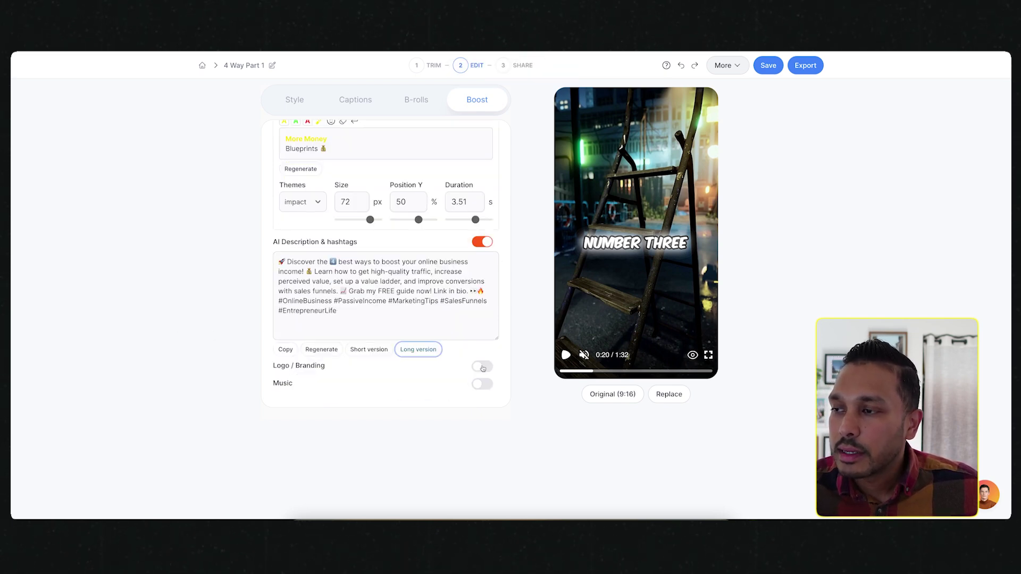
- Turn on Logo / Branding and try a text watermark with placeholder text
{"action": "left_click", "coordinate": [482, 367]}
{"action": "scroll", "coordinate": [425, 346], "scroll_direction": "down", "scroll_amount": 1}
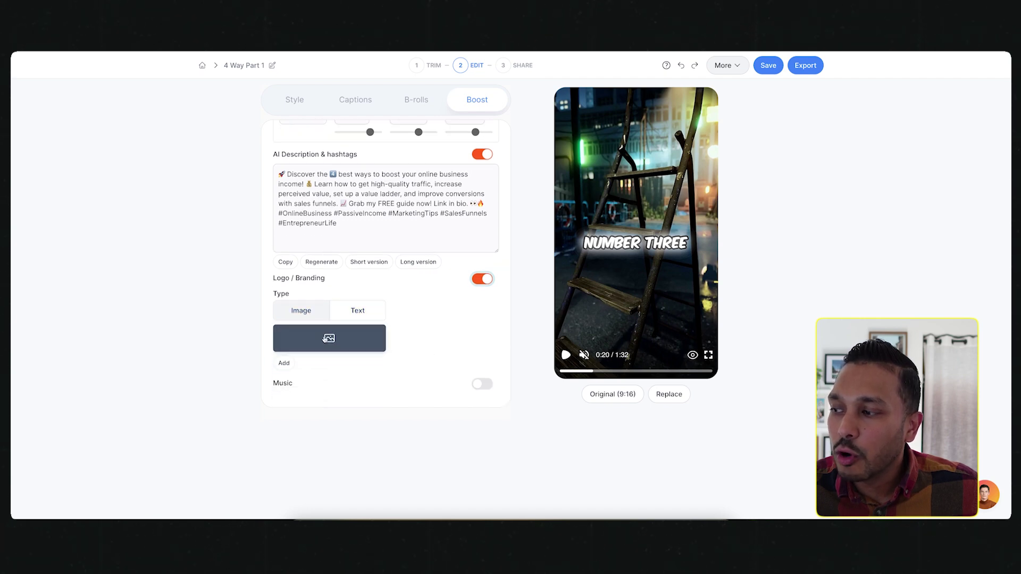
{"action": "left_click", "coordinate": [356, 313]}
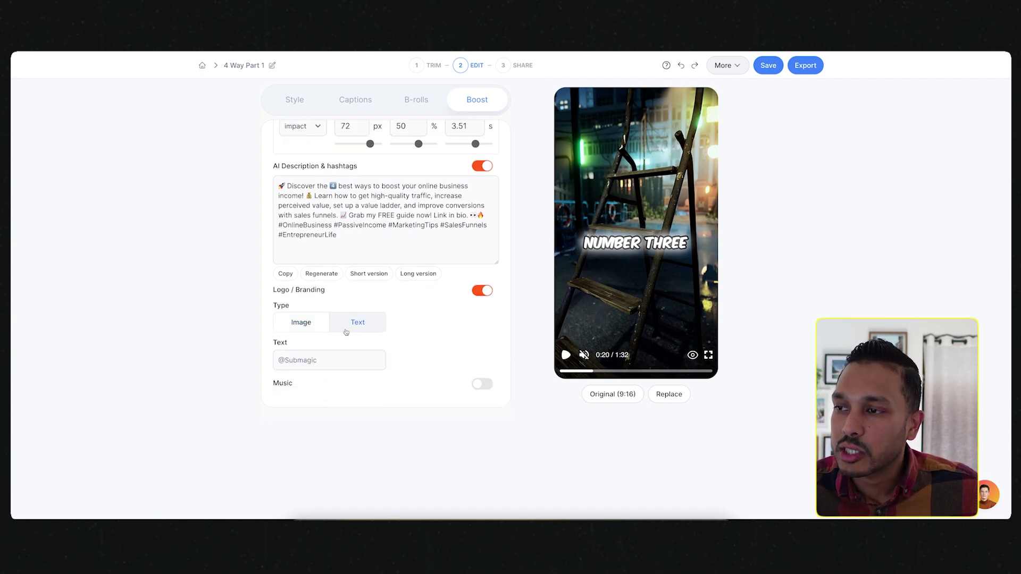
{"action": "left_click", "coordinate": [313, 362]}
{"action": "type", "text": "sfsdfsdfsdfsdf"}
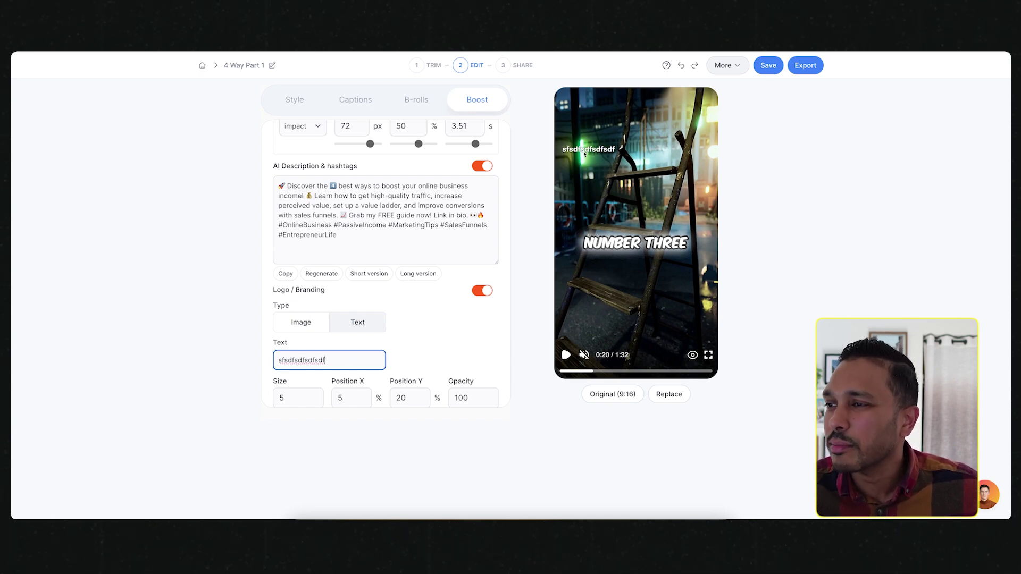
{"action": "scroll", "coordinate": [468, 331], "scroll_direction": "down", "scroll_amount": 1}
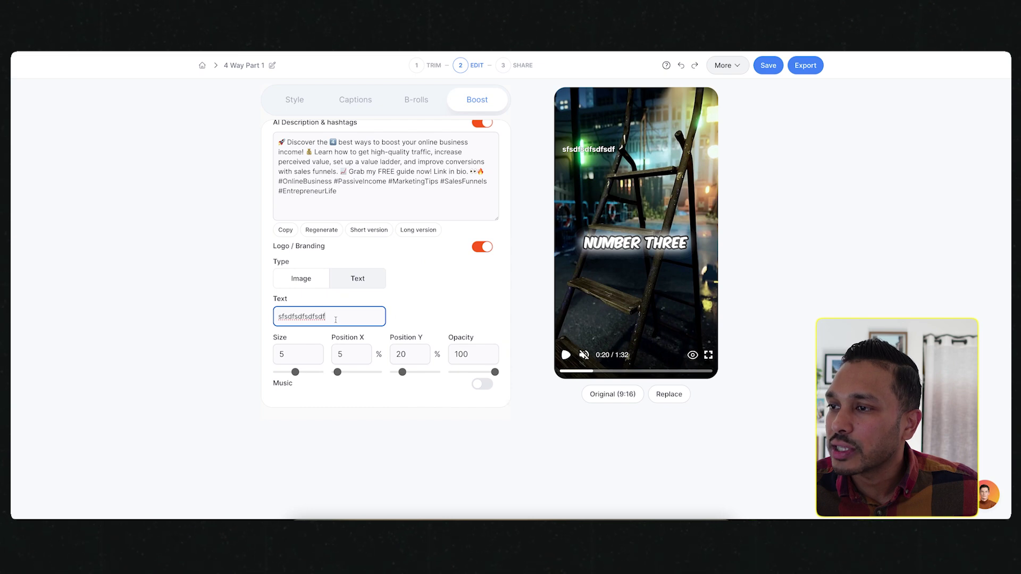
{"action": "left_click_drag", "start_coordinate": [330, 316], "coordinate": [227, 314]}
- Upload the orange sun logo under Image and apply it as the watermark
{"action": "left_click", "coordinate": [301, 278]}
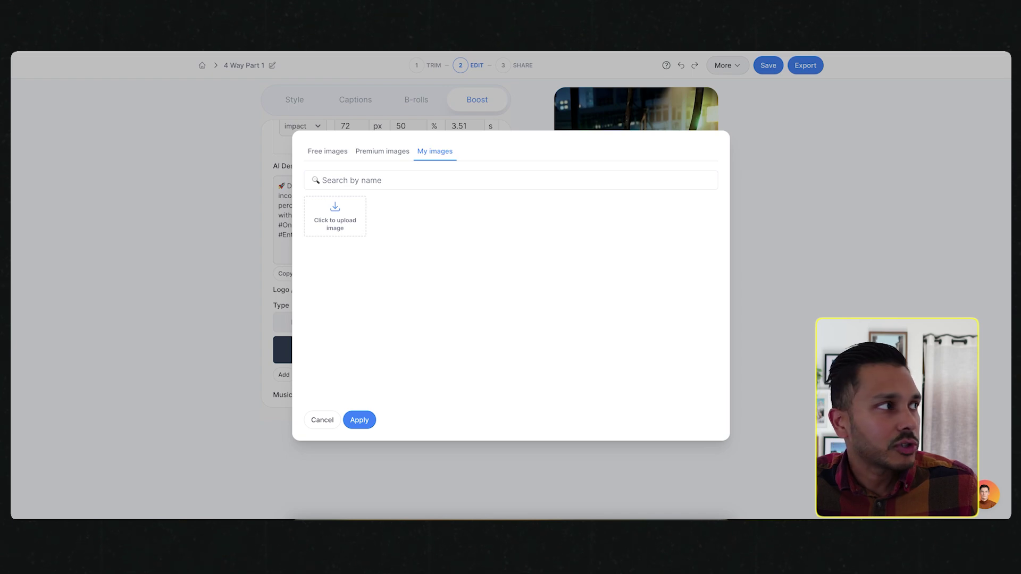
{"action": "left_click_drag", "start_coordinate": [292, 206], "coordinate": [394, 226]}
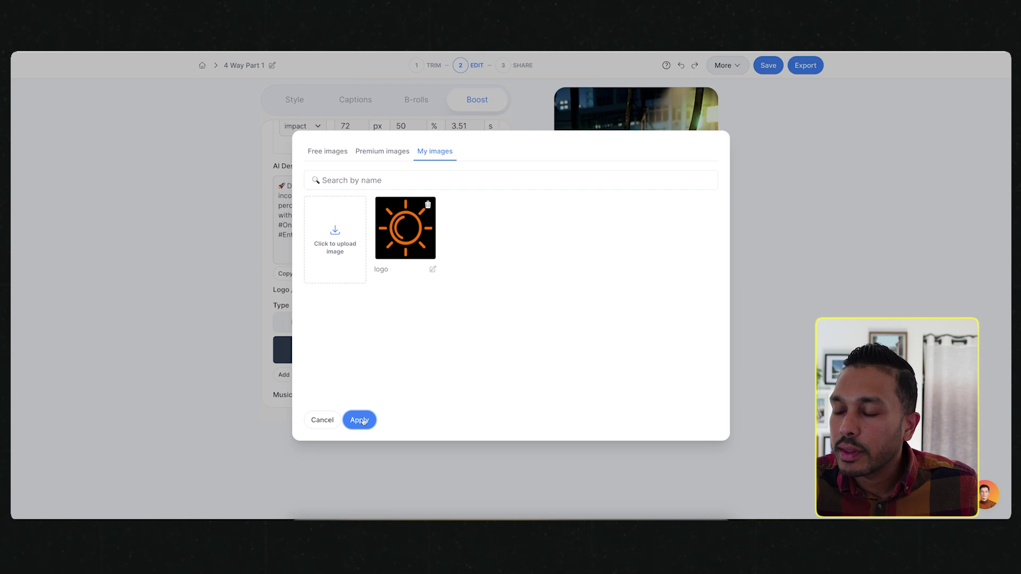
{"action": "left_click", "coordinate": [401, 235]}
{"action": "left_click", "coordinate": [359, 420]}
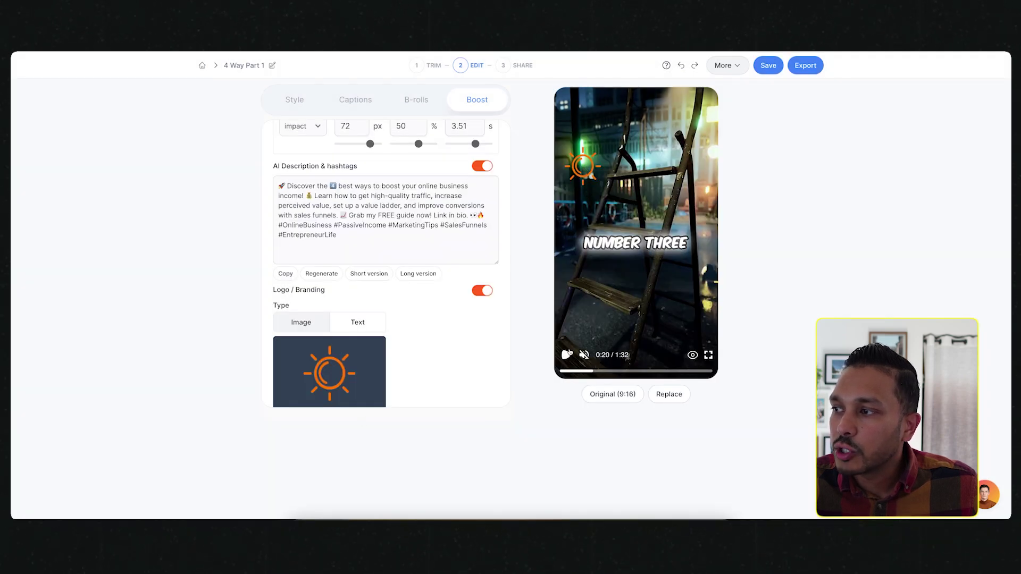
{"action": "scroll", "coordinate": [453, 301], "scroll_direction": "down", "scroll_amount": 2}
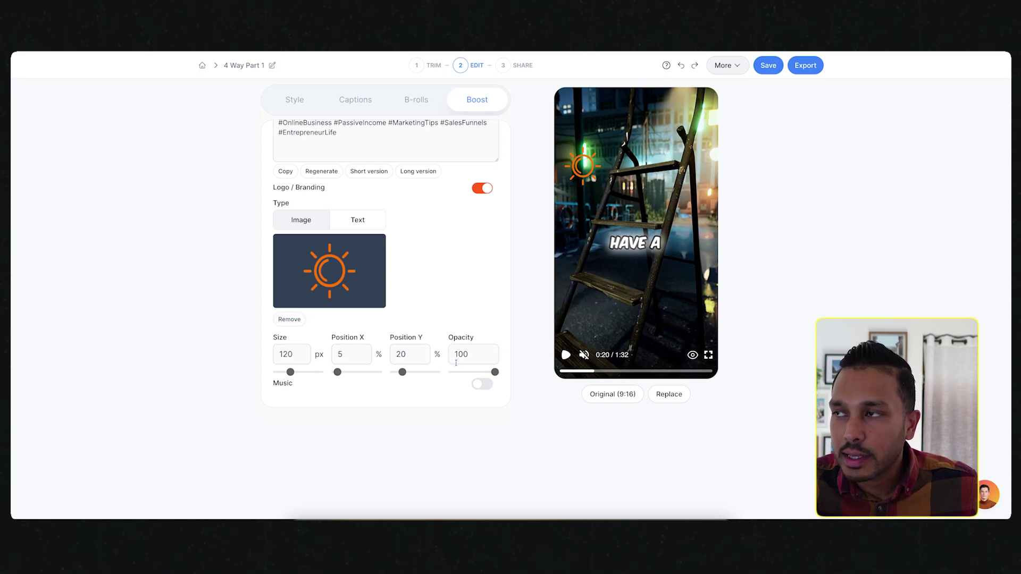
- Enable background music with the premium Resolution track at 15% volume, then preview it
{"action": "left_click", "coordinate": [480, 384]}
{"action": "left_click_drag", "start_coordinate": [458, 387], "coordinate": [465, 387]}
{"action": "left_click", "coordinate": [310, 368]}
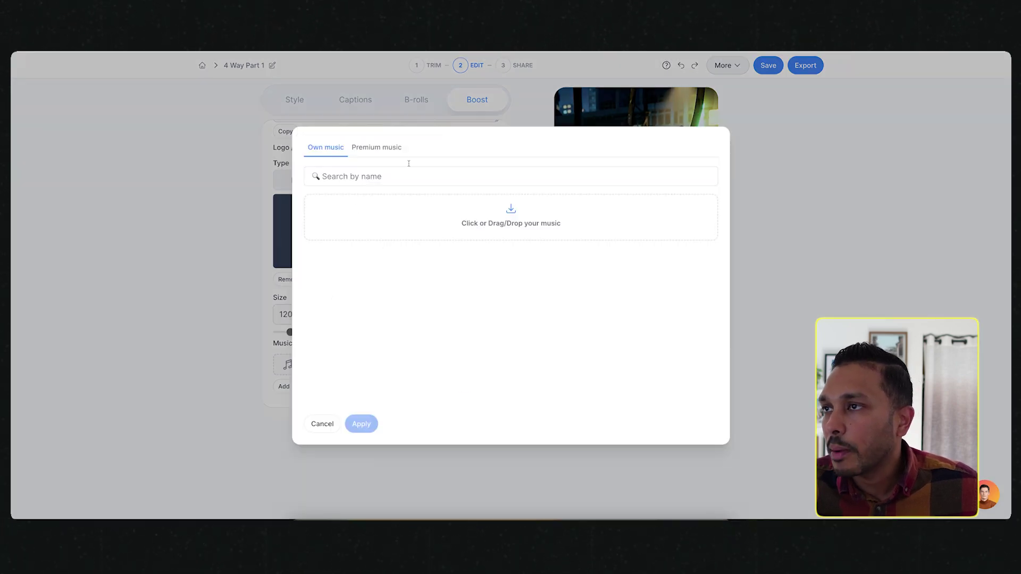
{"action": "left_click", "coordinate": [367, 148]}
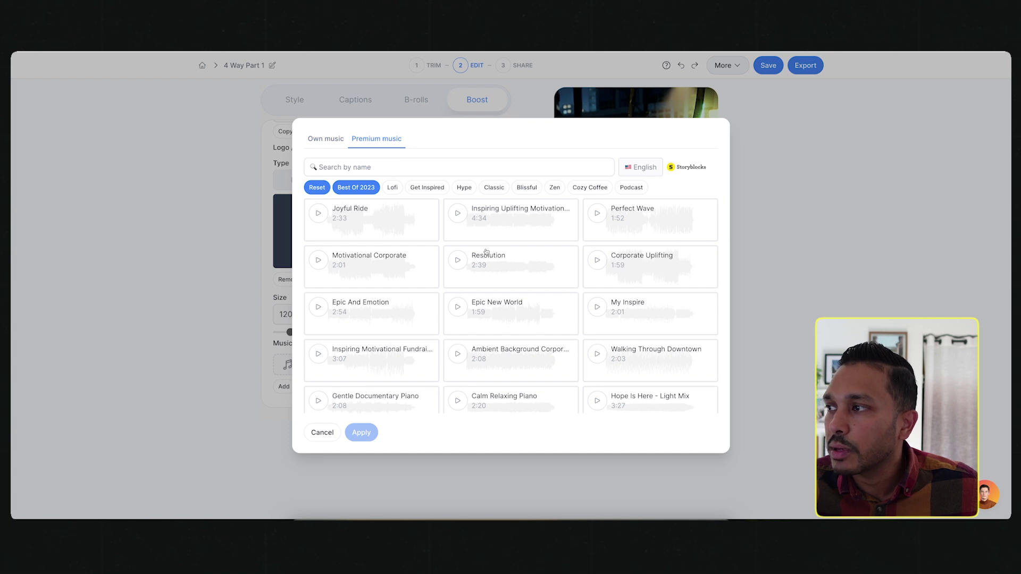
{"action": "left_click", "coordinate": [463, 269]}
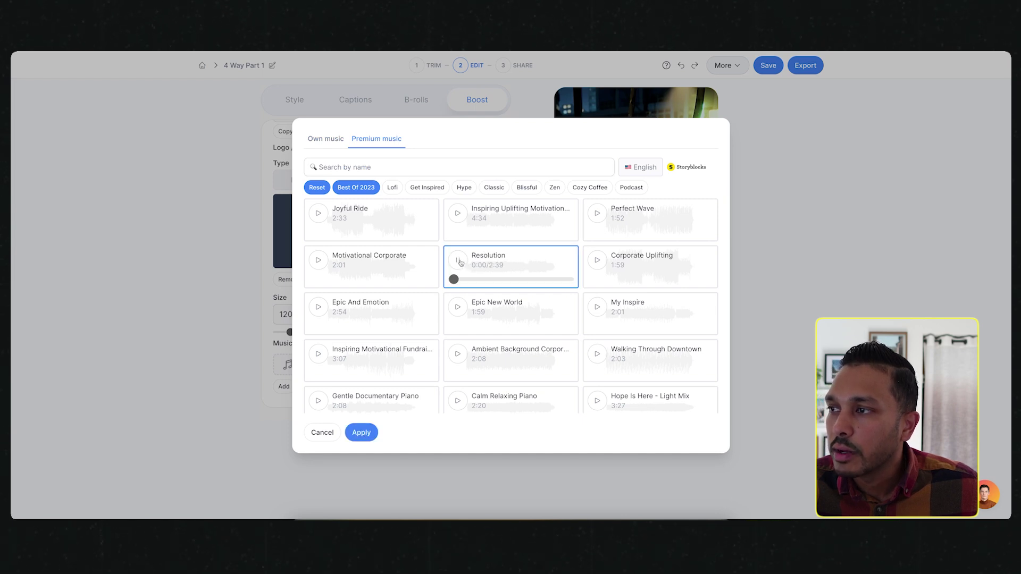
{"action": "left_click", "coordinate": [361, 432]}
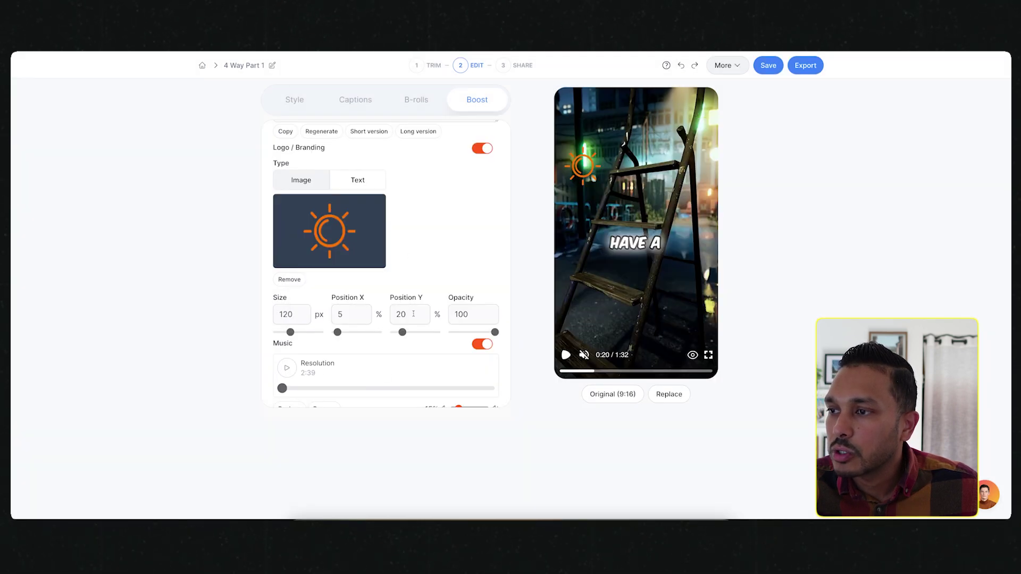
{"action": "scroll", "coordinate": [421, 349], "scroll_direction": "down", "scroll_amount": 1}
{"action": "left_click", "coordinate": [565, 355]}
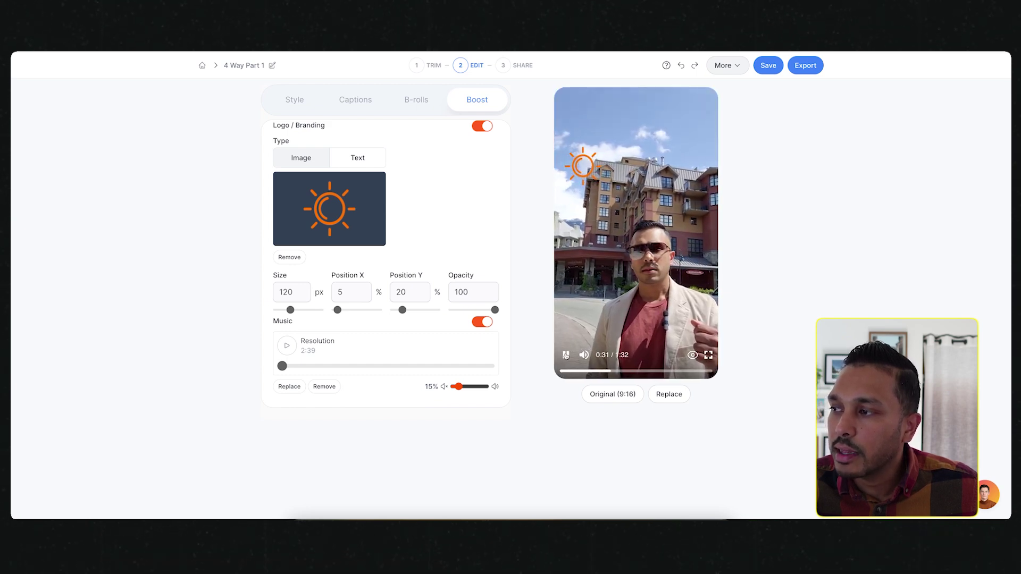
{"action": "left_click", "coordinate": [573, 365]}
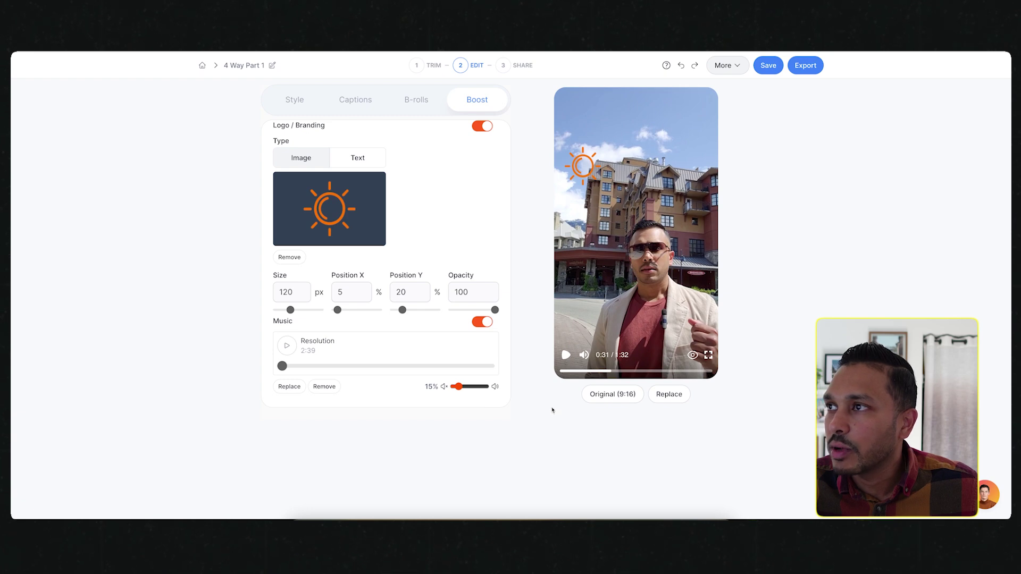
- In the Export panel, keep Standard (1080p) and 30 FPS and start the export
{"action": "scroll", "coordinate": [390, 239], "scroll_direction": "up", "scroll_amount": 5}
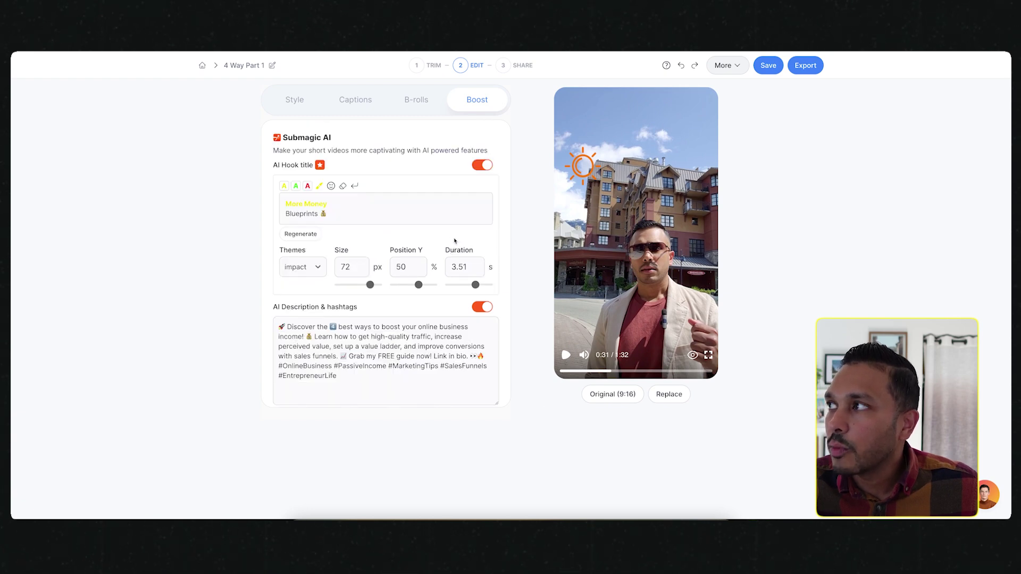
{"action": "left_click", "coordinate": [806, 66]}
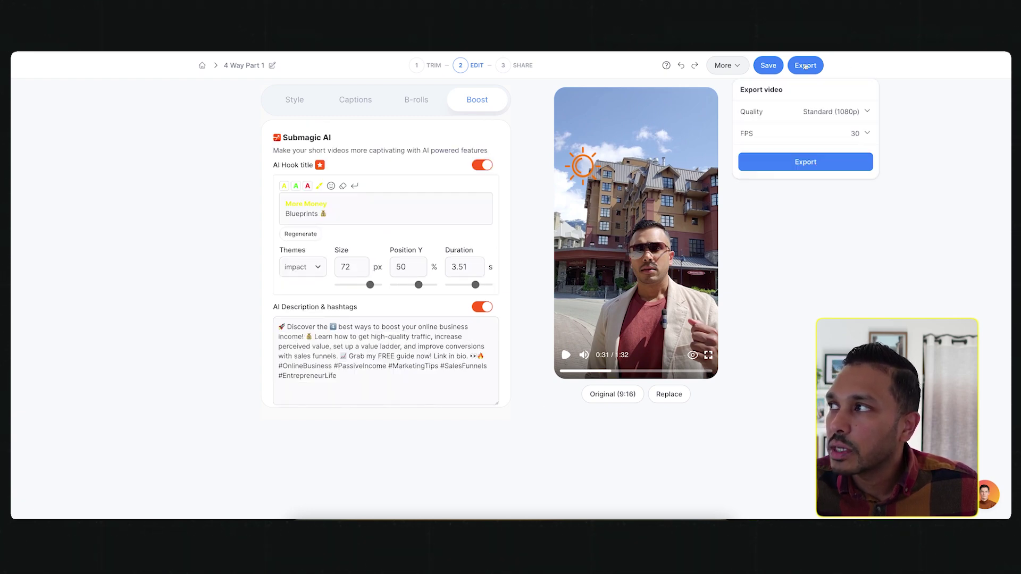
{"action": "left_click", "coordinate": [816, 112]}
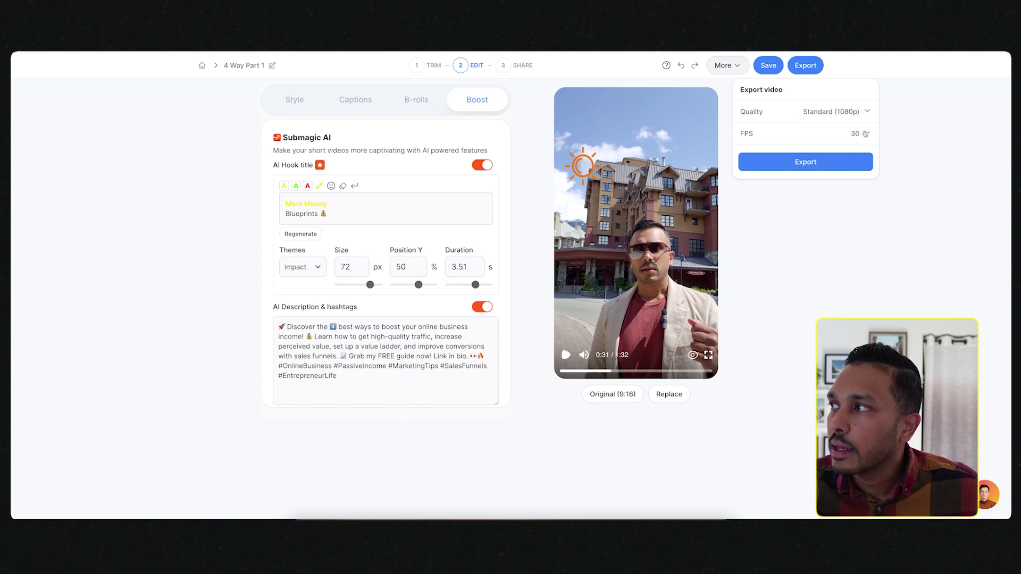
{"action": "left_click", "coordinate": [865, 134]}
{"action": "left_click", "coordinate": [865, 134]}
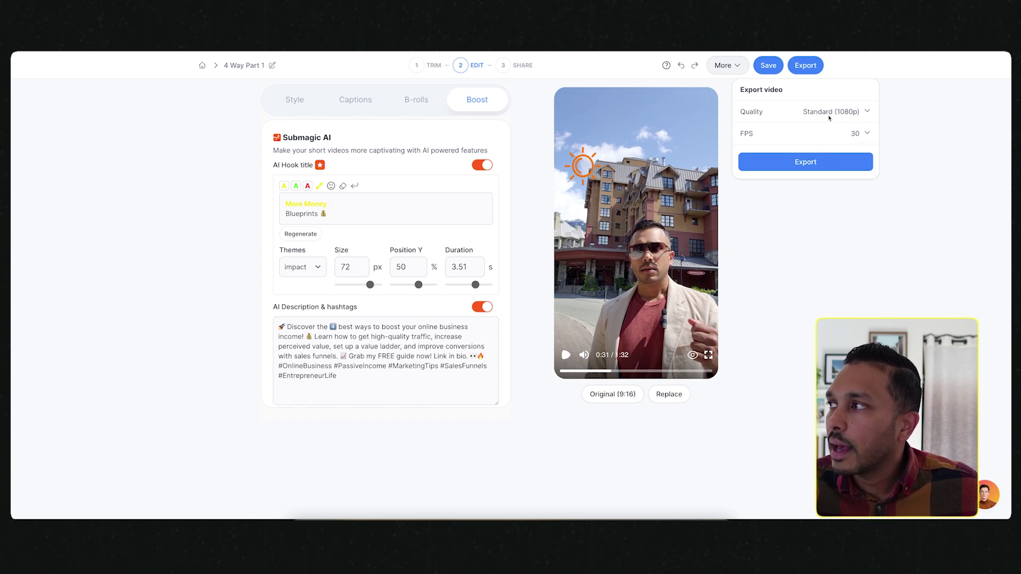
{"action": "left_click", "coordinate": [796, 162]}
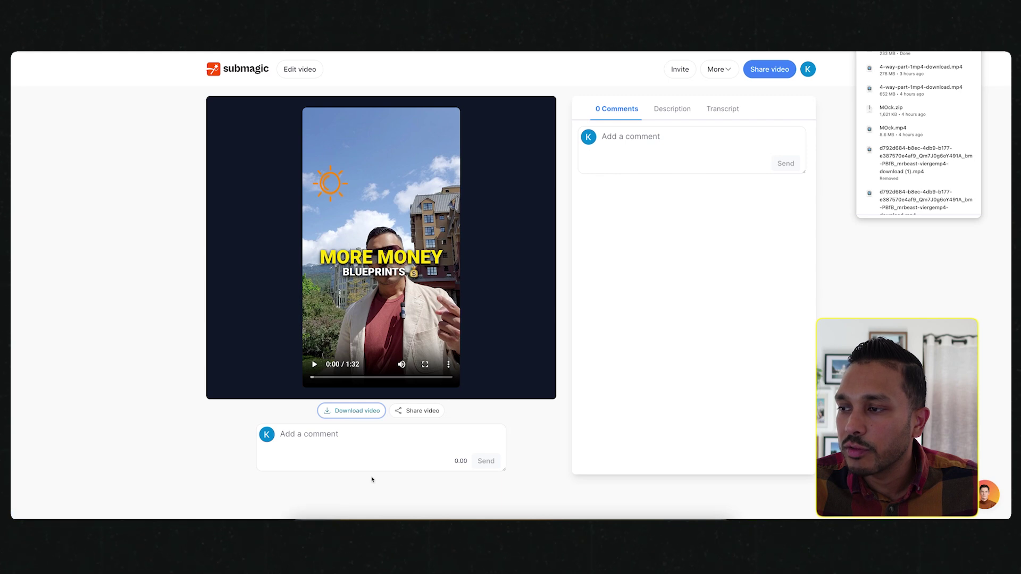
- Play the downloaded exported MP4, then copy the AI description from the Description tab
{"action": "left_click", "coordinate": [685, 517]}
{"action": "left_click", "coordinate": [683, 471]}
{"action": "left_click", "coordinate": [175, 419]}
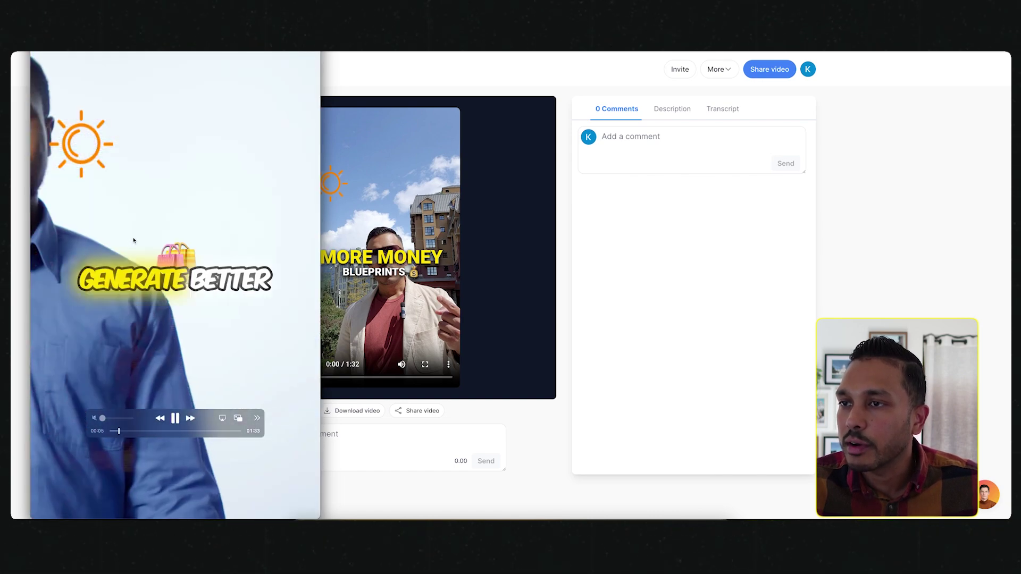
{"action": "left_click", "coordinate": [660, 112]}
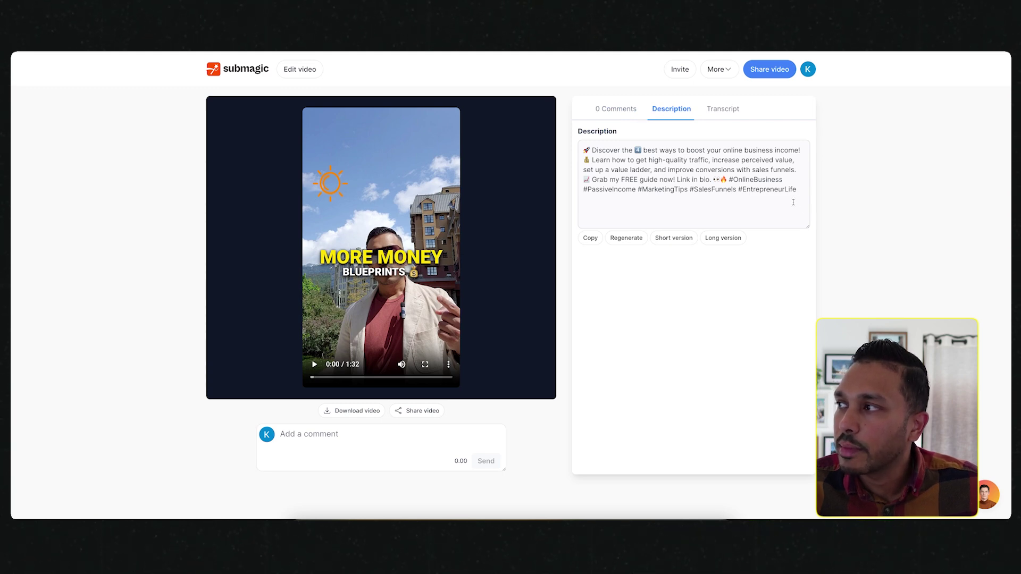
{"action": "left_click", "coordinate": [590, 238]}
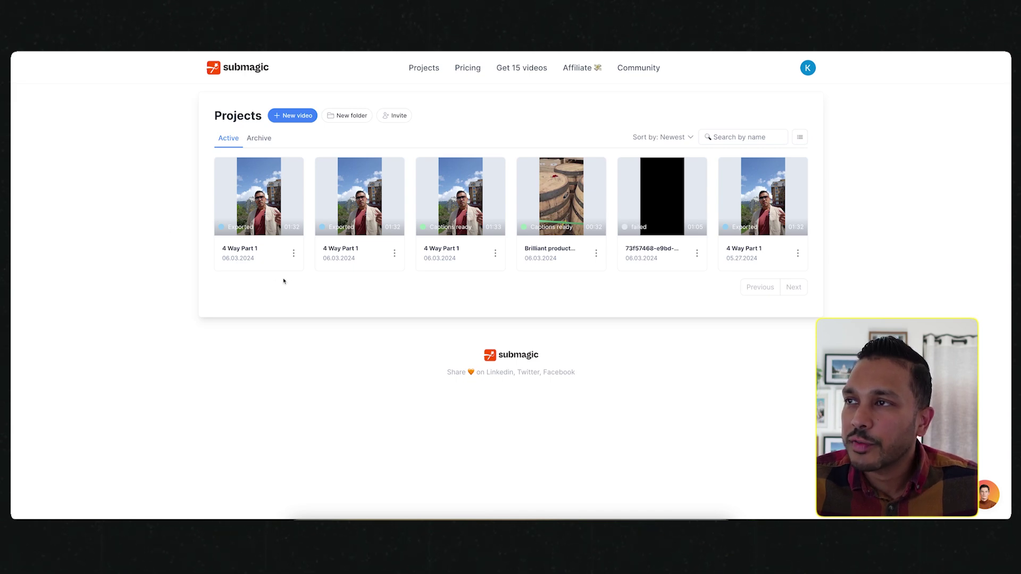
- Create a new project folder named 'folder', then open the Invite team form
{"action": "left_click", "coordinate": [345, 116]}
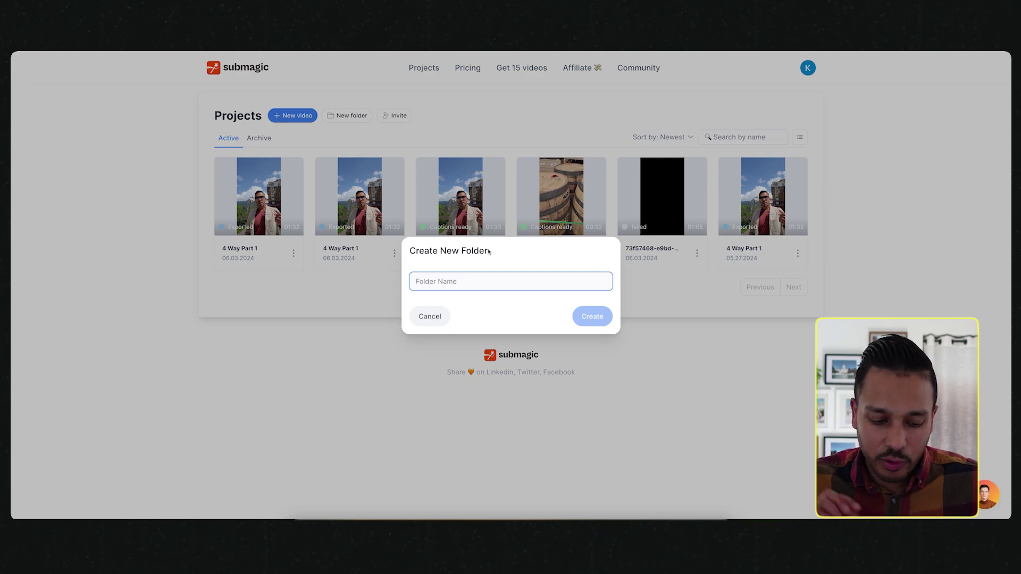
{"action": "type", "text": "folder"}
{"action": "key", "text": "Return"}
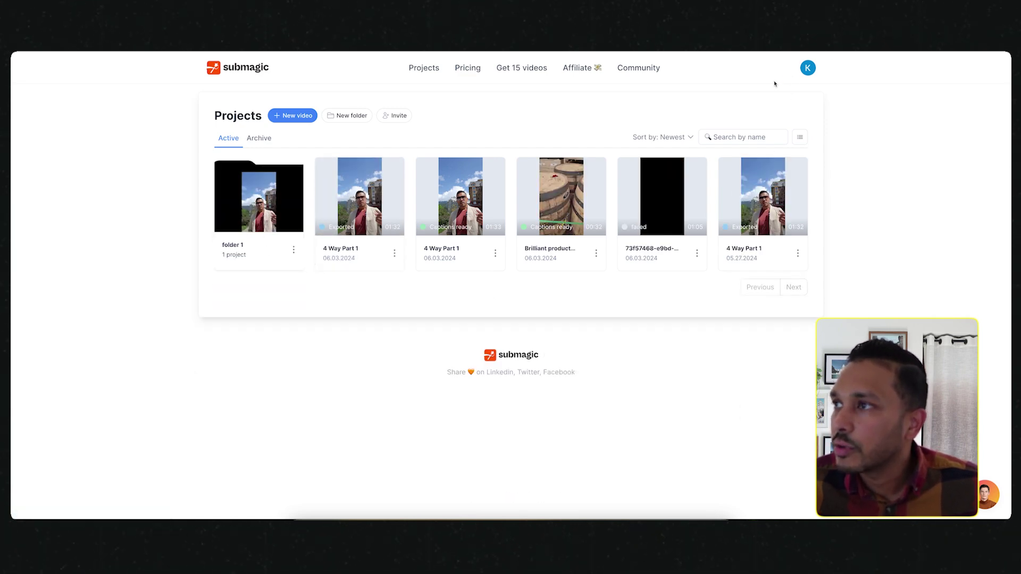
{"action": "left_click", "coordinate": [394, 115]}
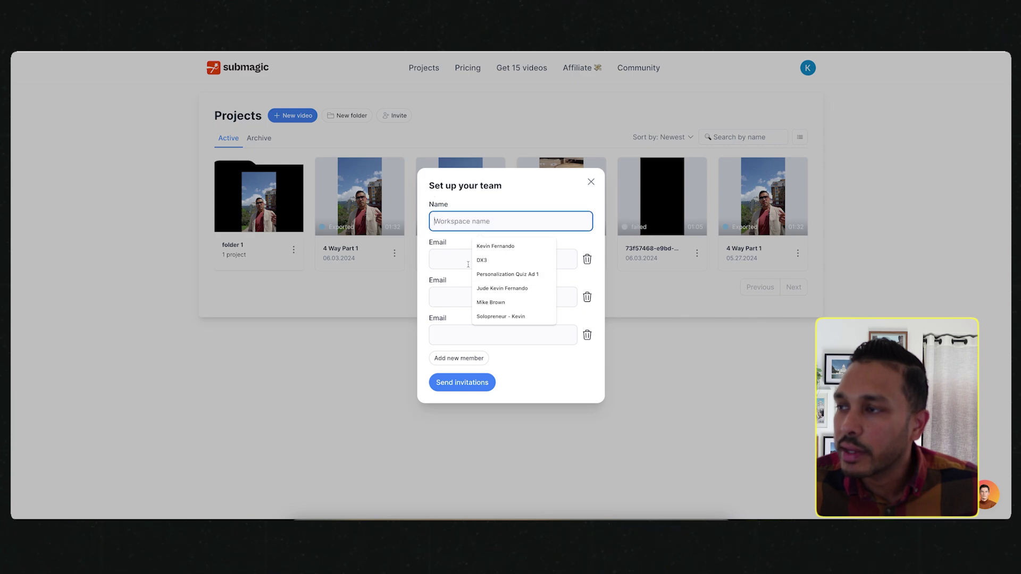
- Click into the team e-mail field, then close the Set up your team dialog
{"action": "left_click", "coordinate": [445, 260]}
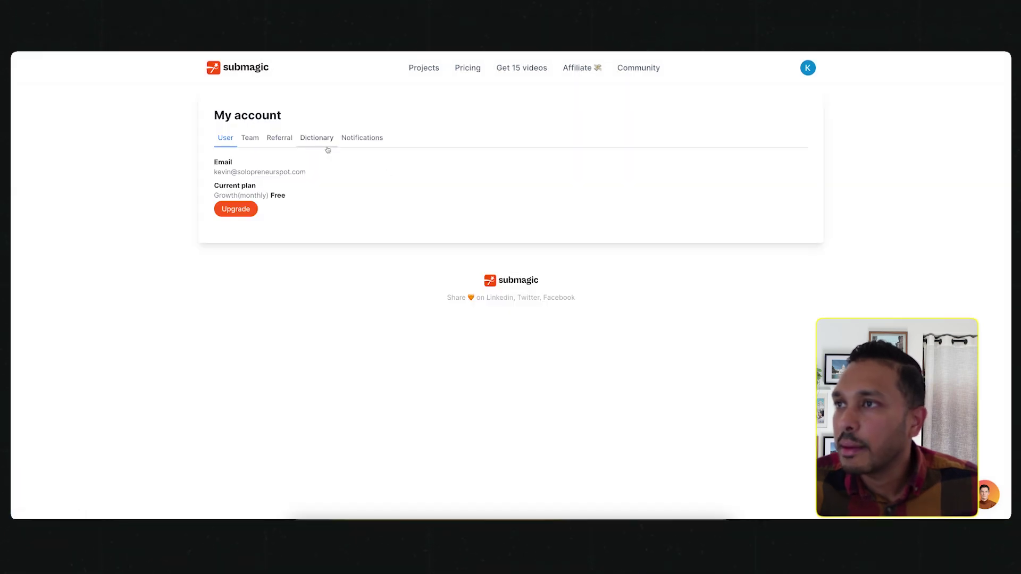
{"action": "left_click", "coordinate": [319, 139]}
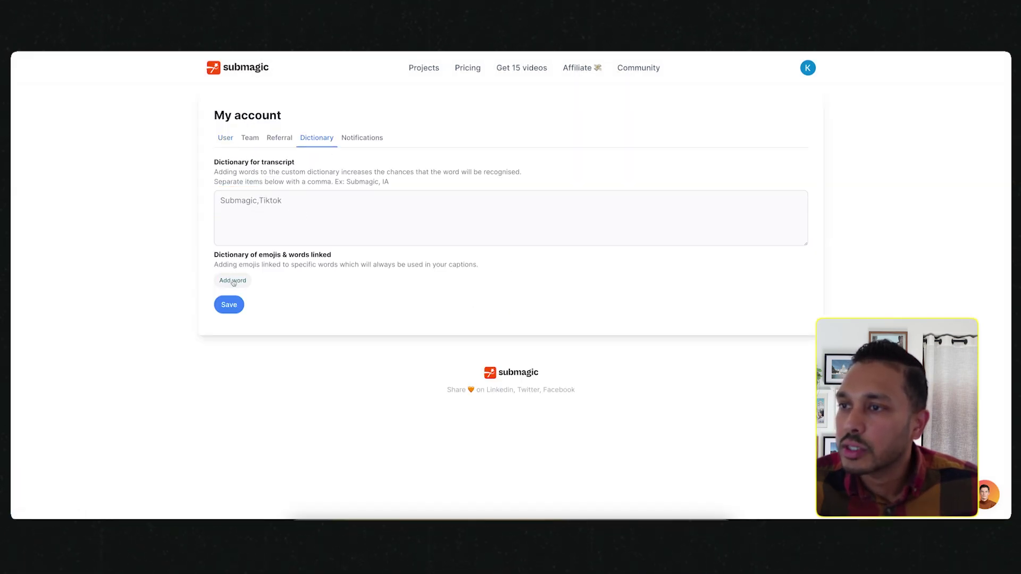
{"action": "left_click", "coordinate": [268, 216]}
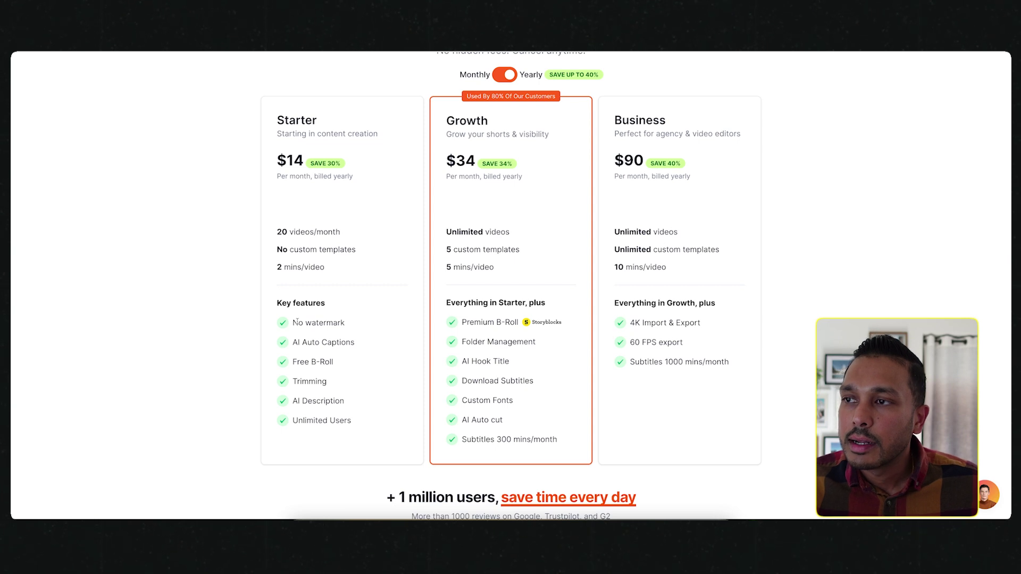
{"action": "left_click_drag", "start_coordinate": [338, 269], "coordinate": [276, 271]}
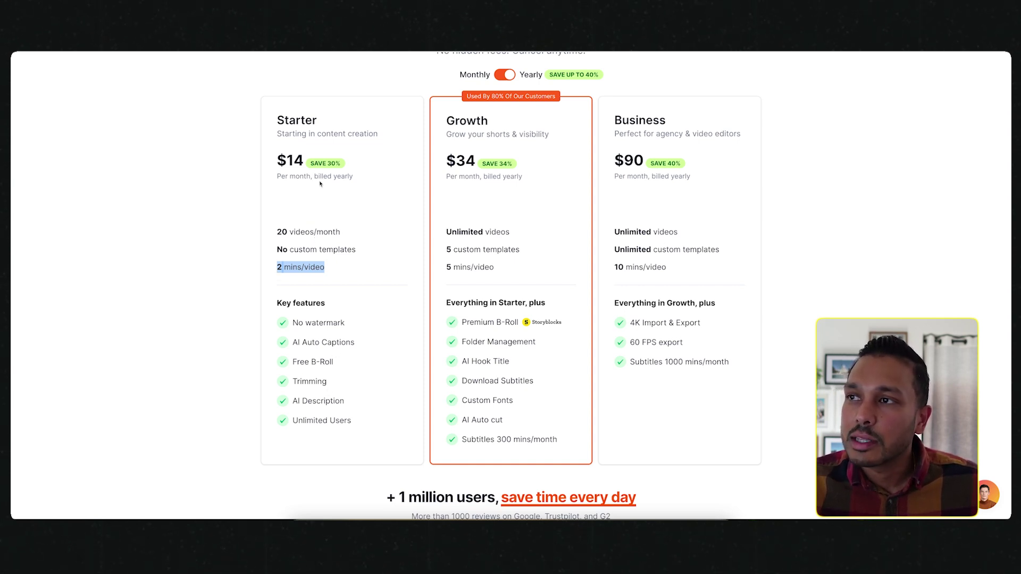
{"action": "left_click", "coordinate": [508, 78]}
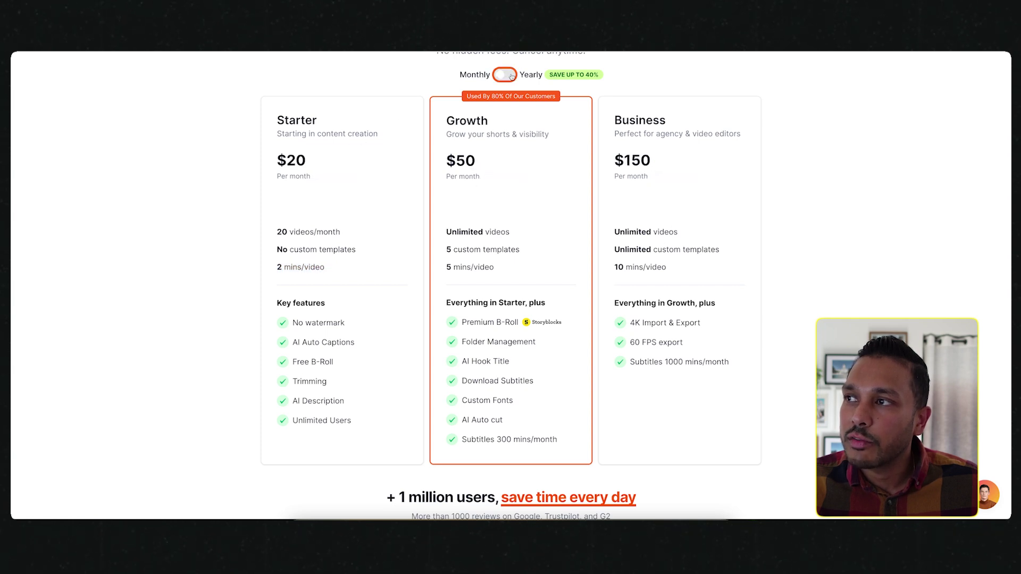
{"action": "left_click", "coordinate": [511, 76]}
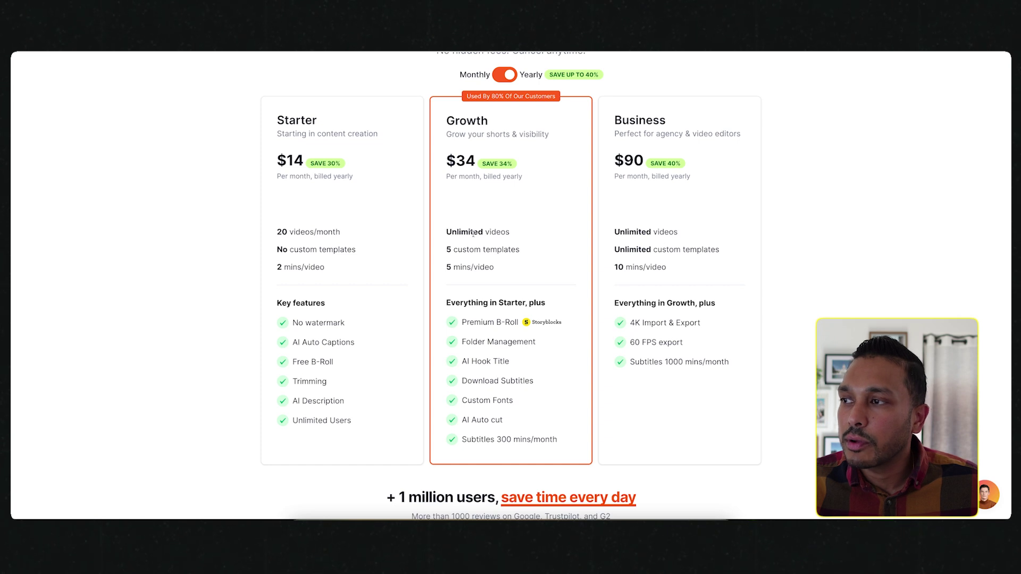
{"action": "left_click_drag", "start_coordinate": [521, 250], "coordinate": [445, 255]}
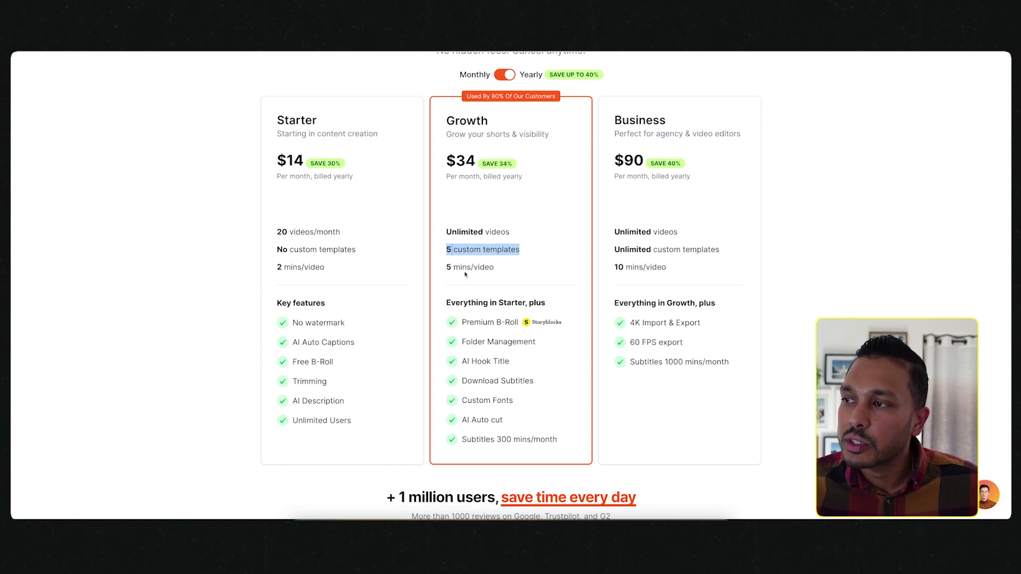
{"action": "left_click_drag", "start_coordinate": [502, 271], "coordinate": [447, 267]}
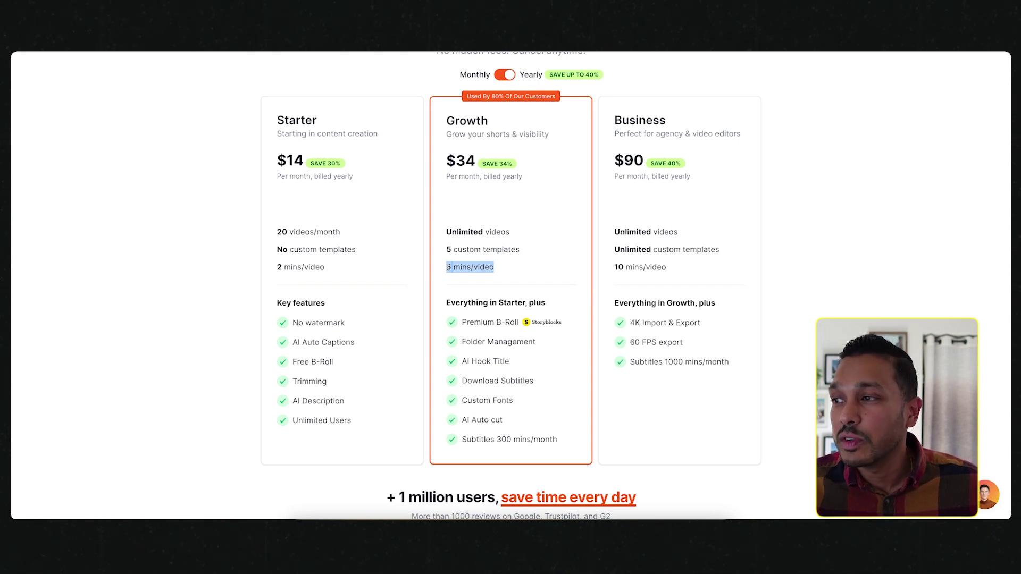
{"action": "scroll", "coordinate": [566, 350], "scroll_direction": "down", "scroll_amount": 1}
{"action": "triple_click", "coordinate": [486, 289]}
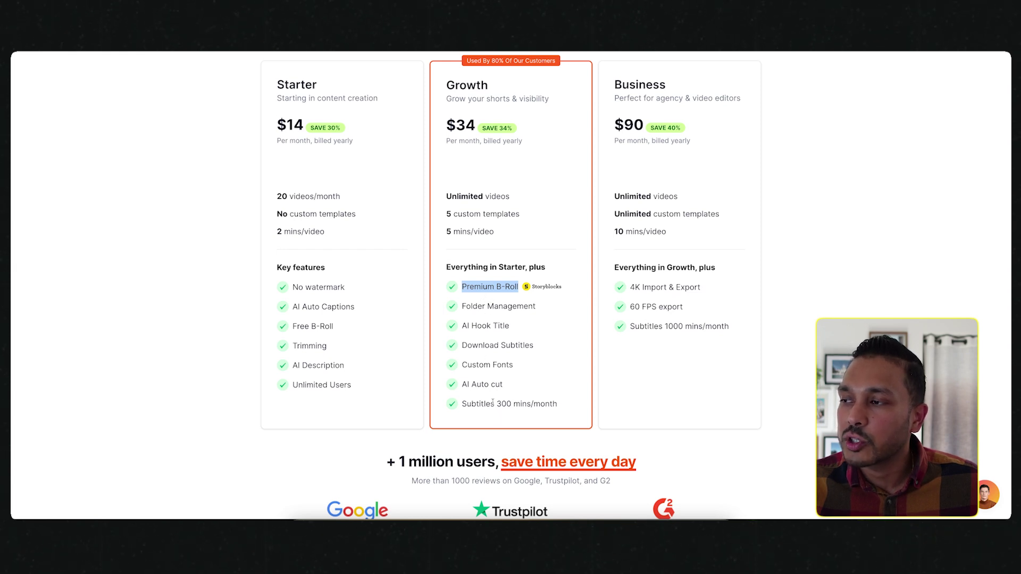
{"action": "left_click", "coordinate": [685, 233]}
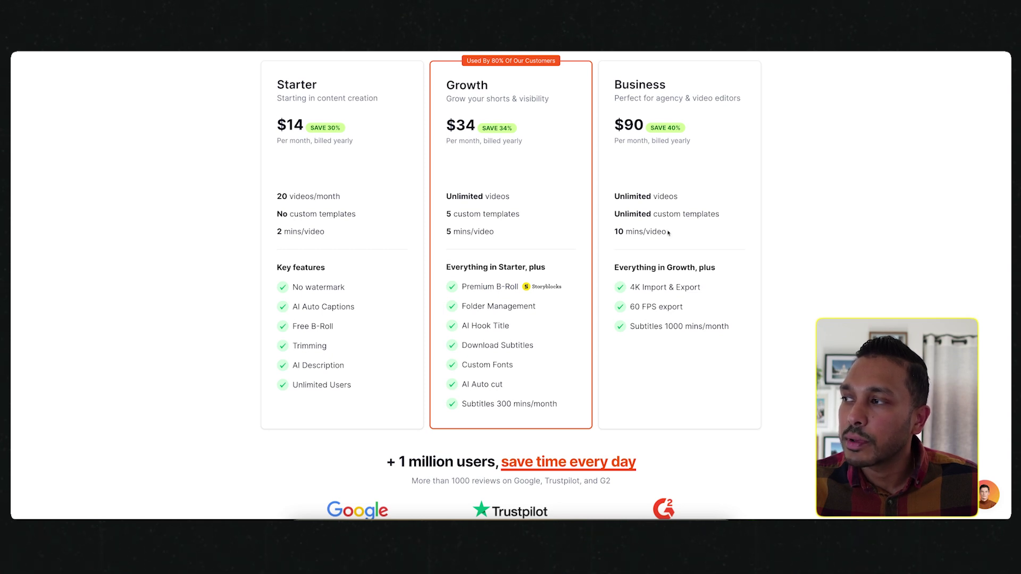
{"action": "left_click_drag", "start_coordinate": [668, 233], "coordinate": [613, 232]}
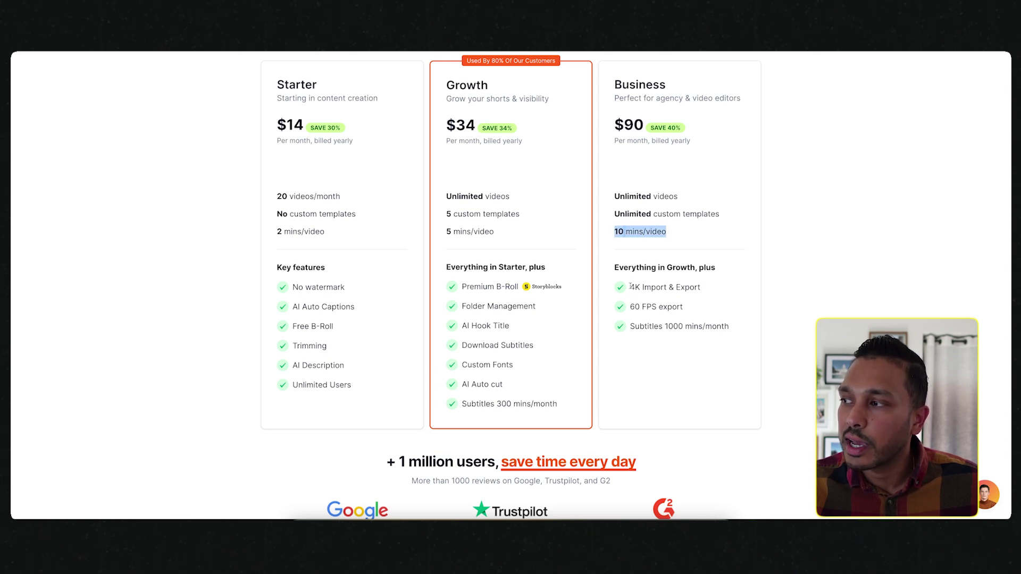
{"action": "left_click_drag", "start_coordinate": [630, 286], "coordinate": [713, 291]}
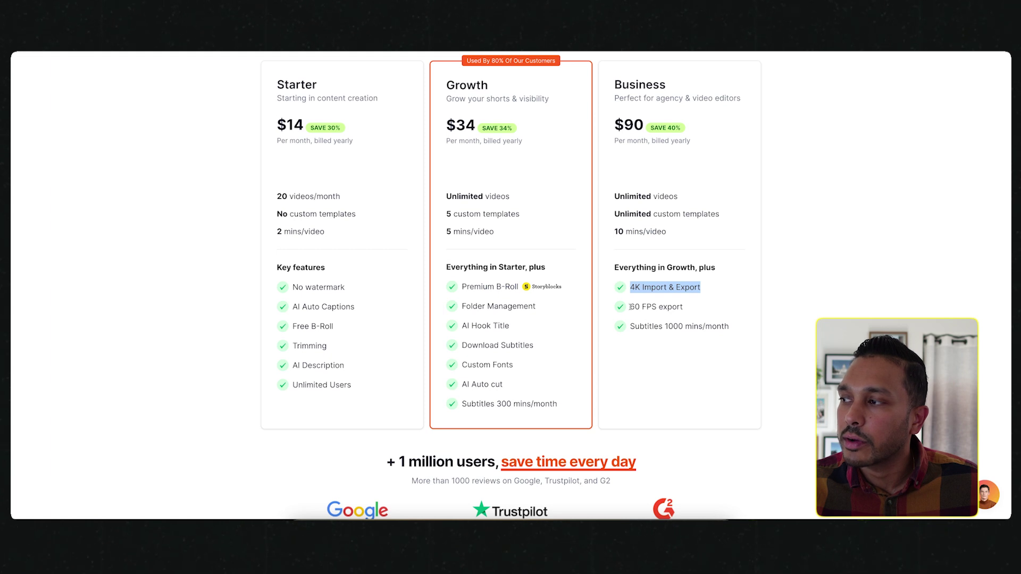
{"action": "left_click_drag", "start_coordinate": [630, 307], "coordinate": [701, 308]}
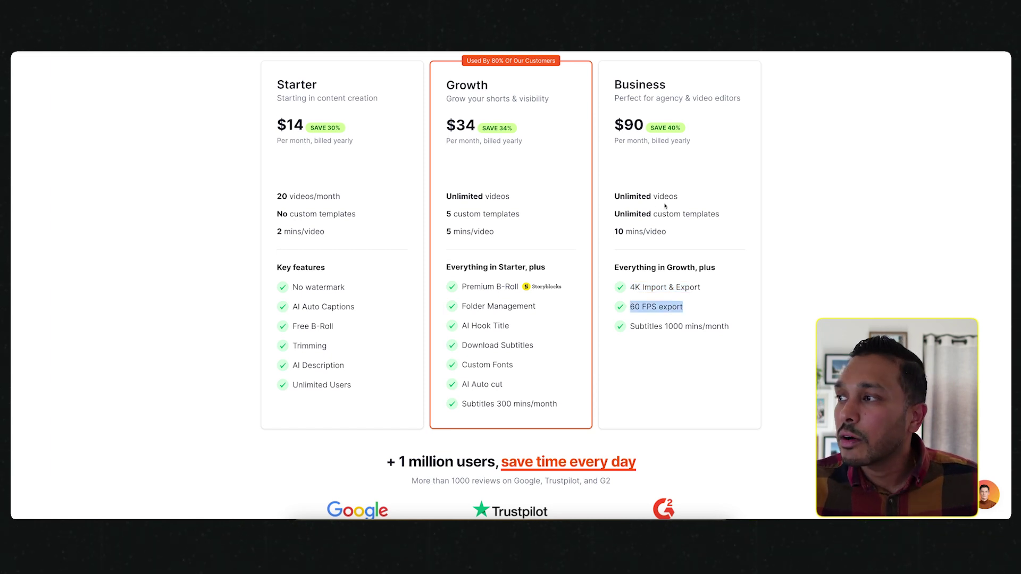
{"action": "left_click_drag", "start_coordinate": [727, 213], "coordinate": [617, 196]}
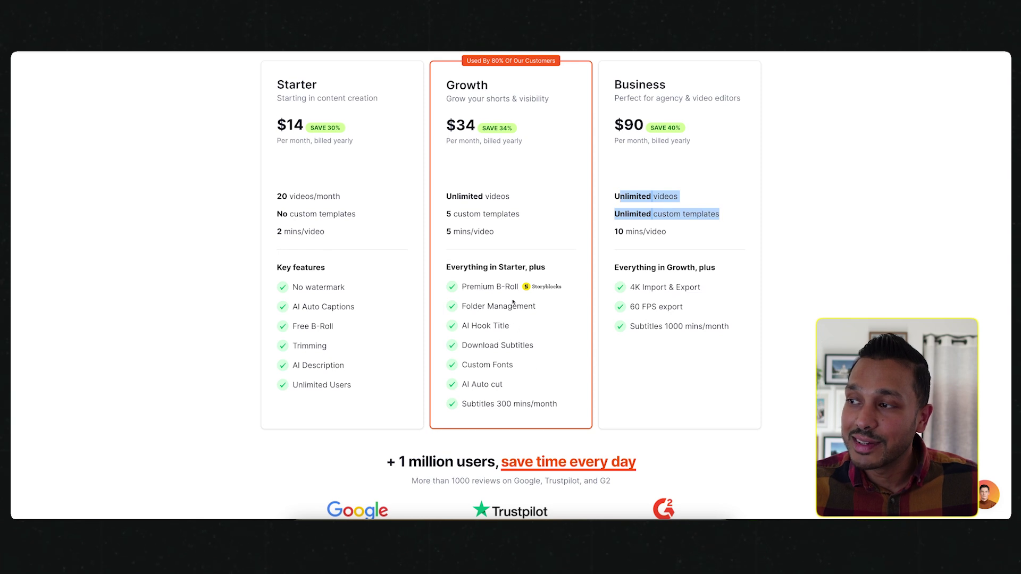
{"action": "left_click", "coordinate": [490, 304]}
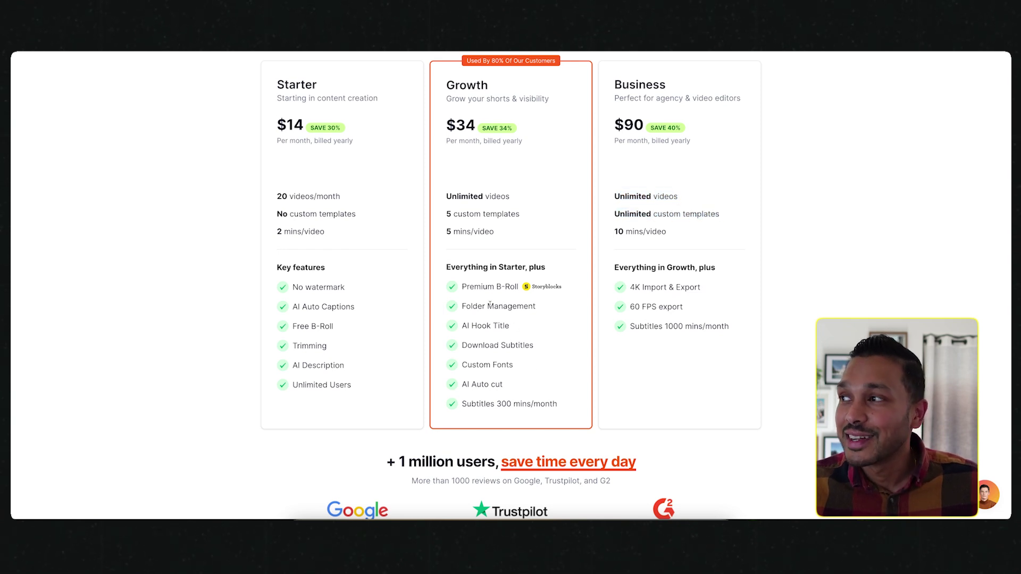
{"action": "scroll", "coordinate": [474, 241], "scroll_direction": "up", "scroll_amount": 2}
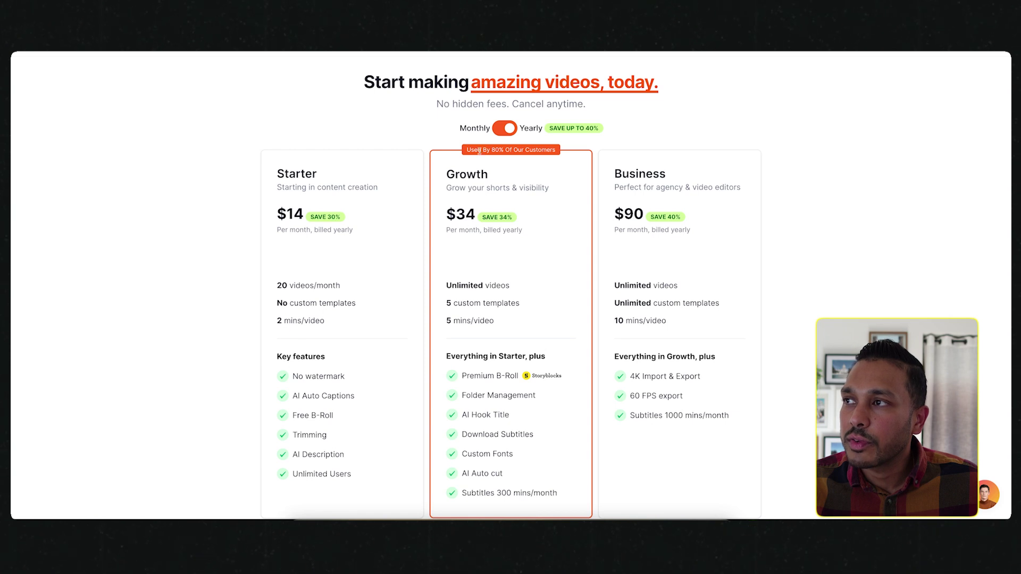
{"action": "left_click", "coordinate": [504, 127]}
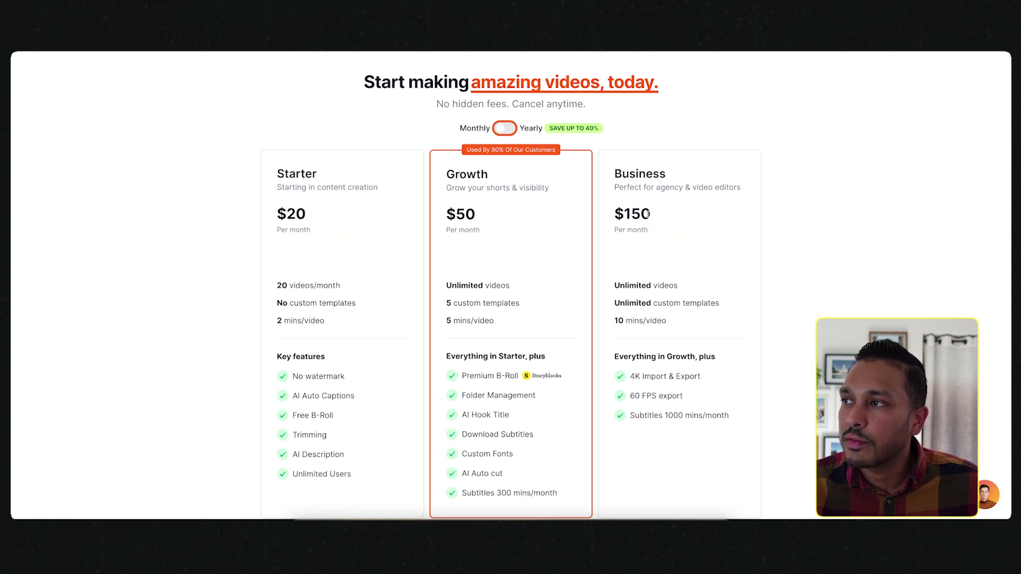
{"action": "left_click", "coordinate": [504, 128]}
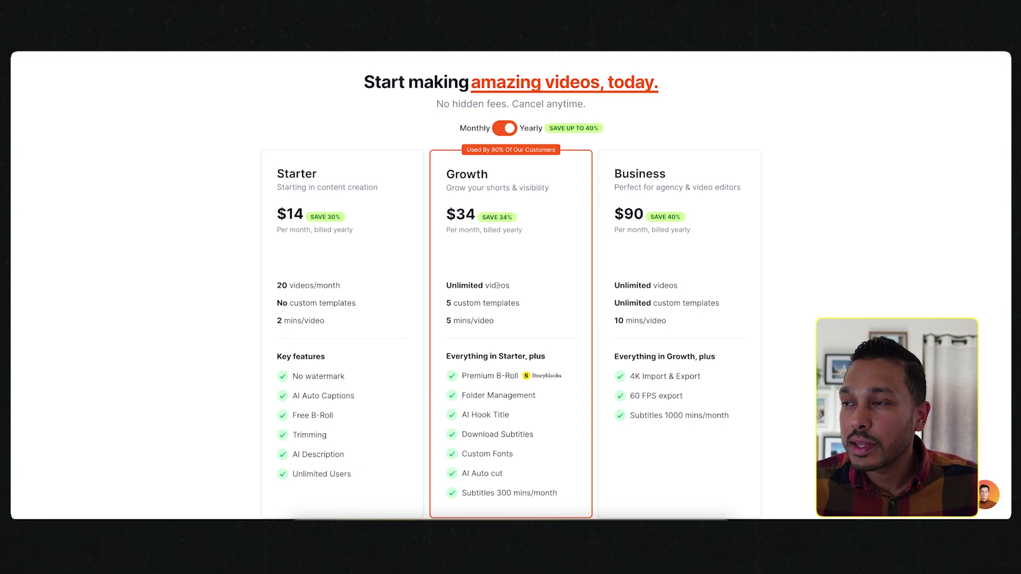